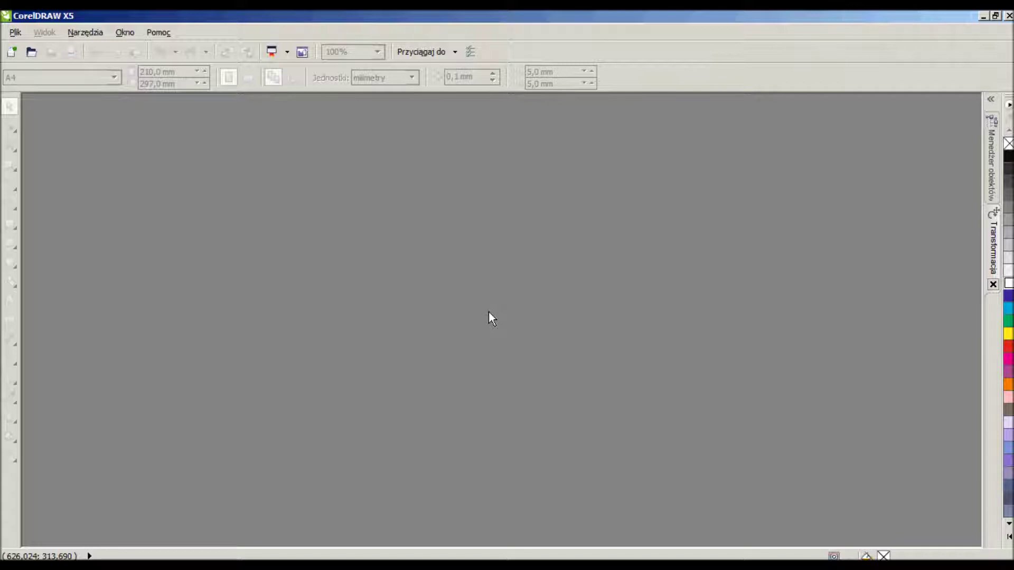
Create a new blank A4 landscape document with Ctrl+N.
key(ctrl+n)
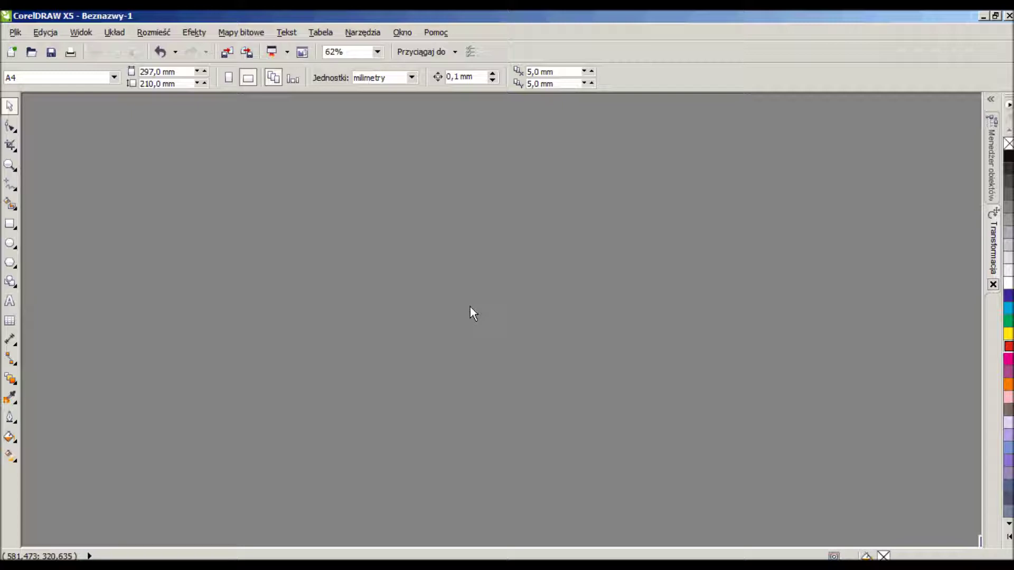
Start another new document, maximize it, and draw a rectangle near the page centre.
click(12, 52)
click(858, 153)
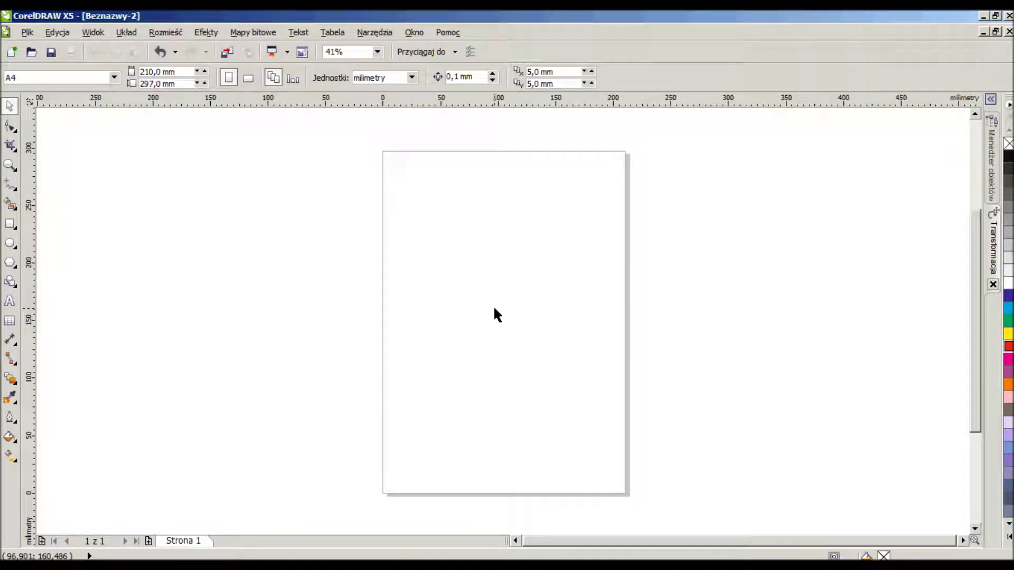
click(10, 223)
drag(446, 297, 581, 362)
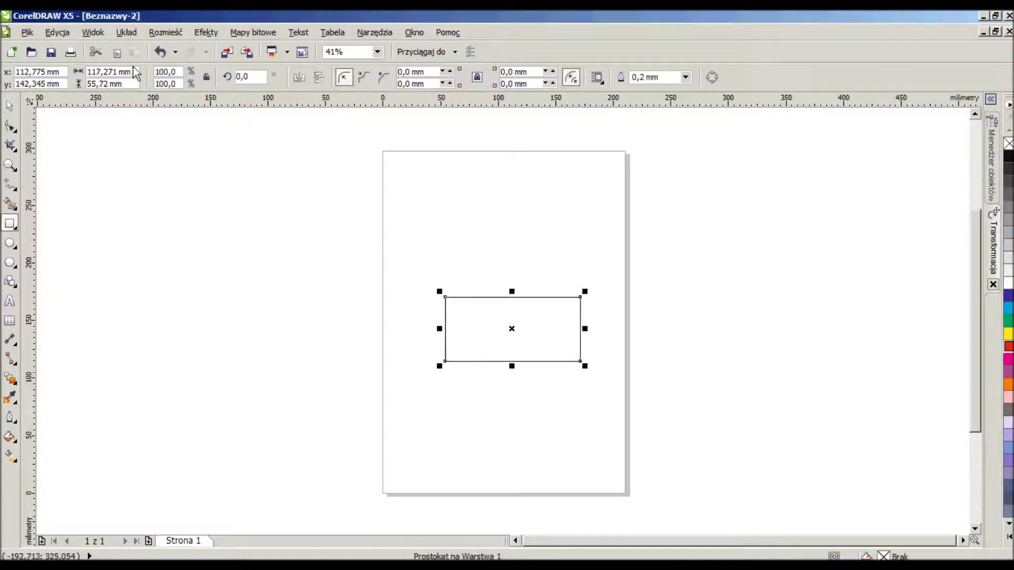
Size the rectangle to 90 × 50 mm, nudge it up-left, and give it a red outline.
click(108, 71)
text(90)
key(Return)
click(105, 83)
text(50)
key(Return)
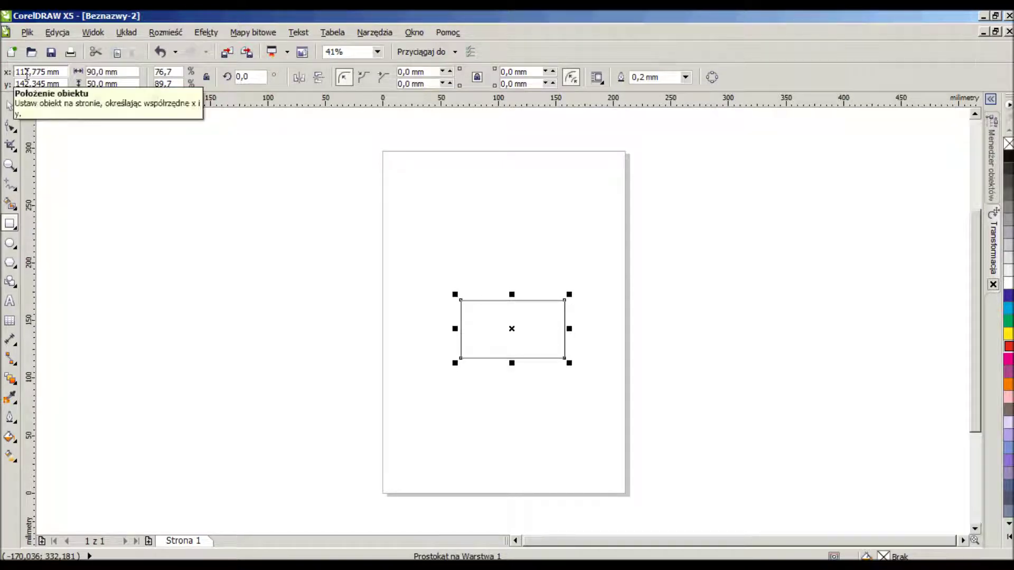
drag(511, 328, 500, 314)
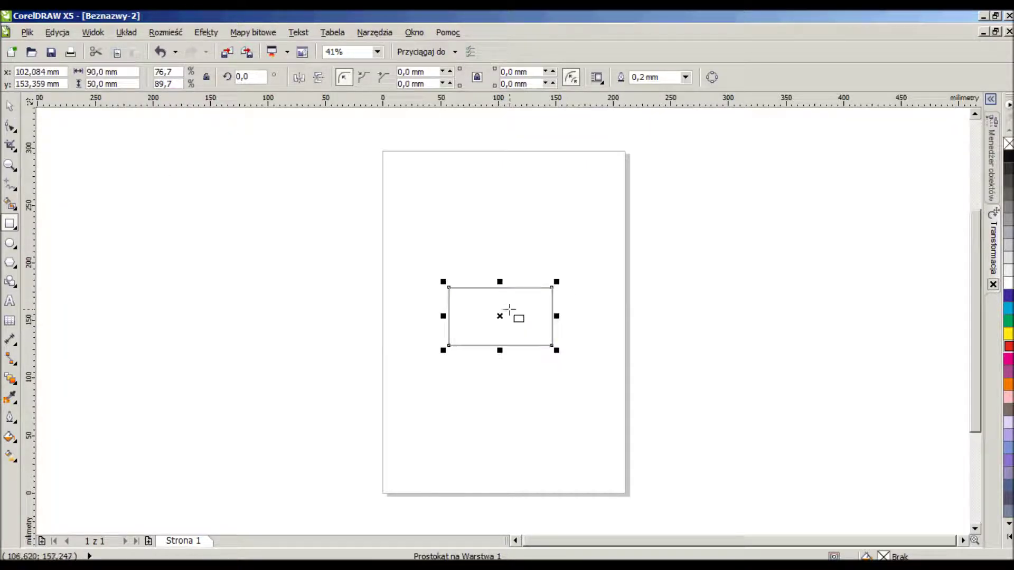
right_click(1009, 351)
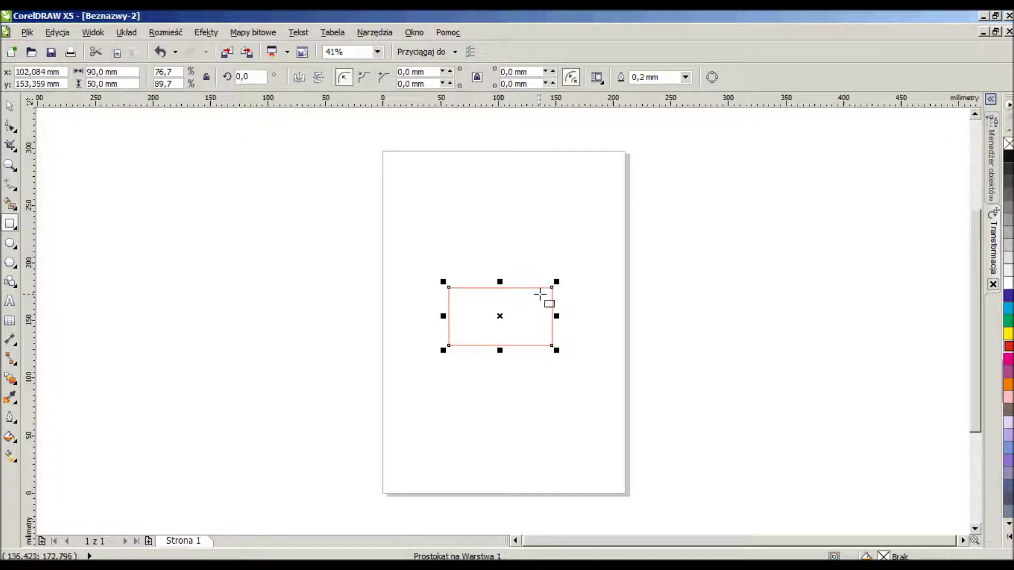
click(9, 106)
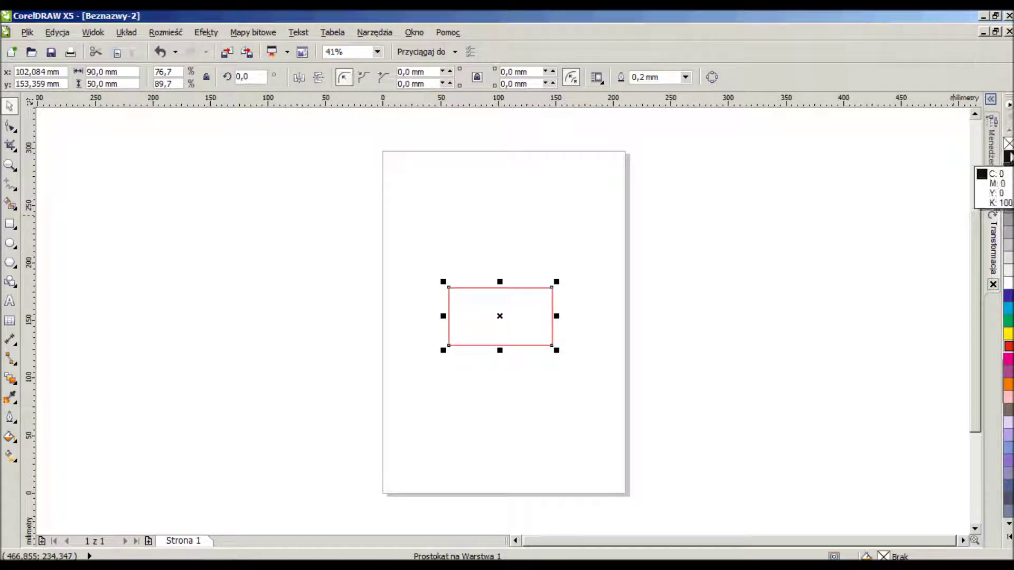
Give the rectangle a black outline and enlarge it by +3 mm each way to 93 × 53 mm.
right_click(1008, 158)
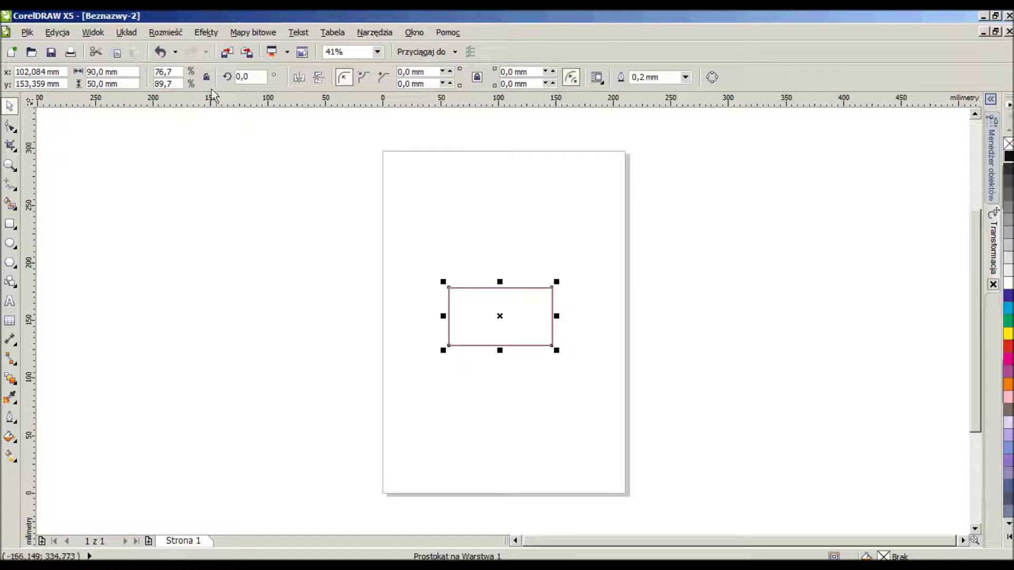
click(126, 72)
text(+3)
key(Return)
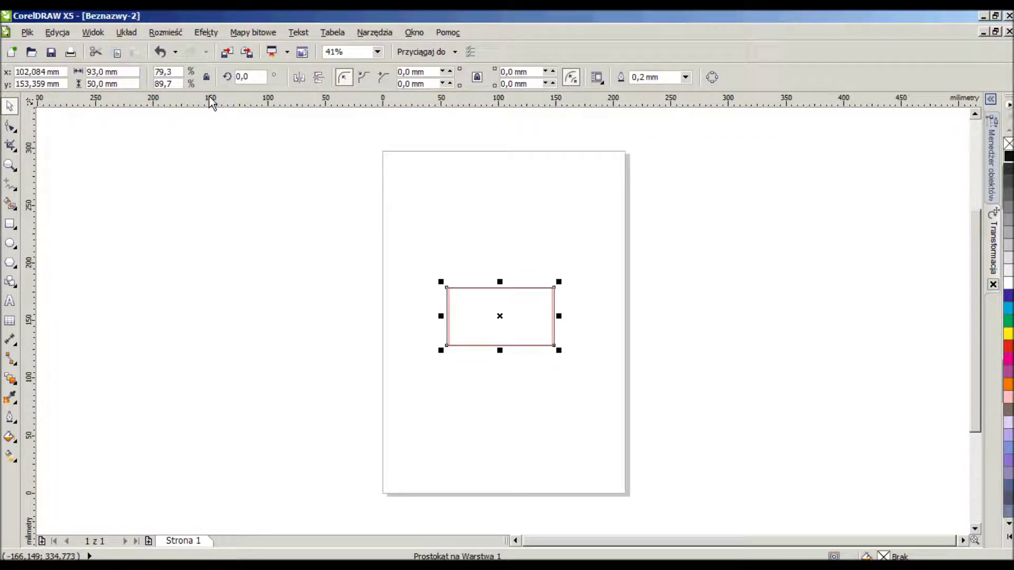
click(129, 84)
text(+3)
key(Return)
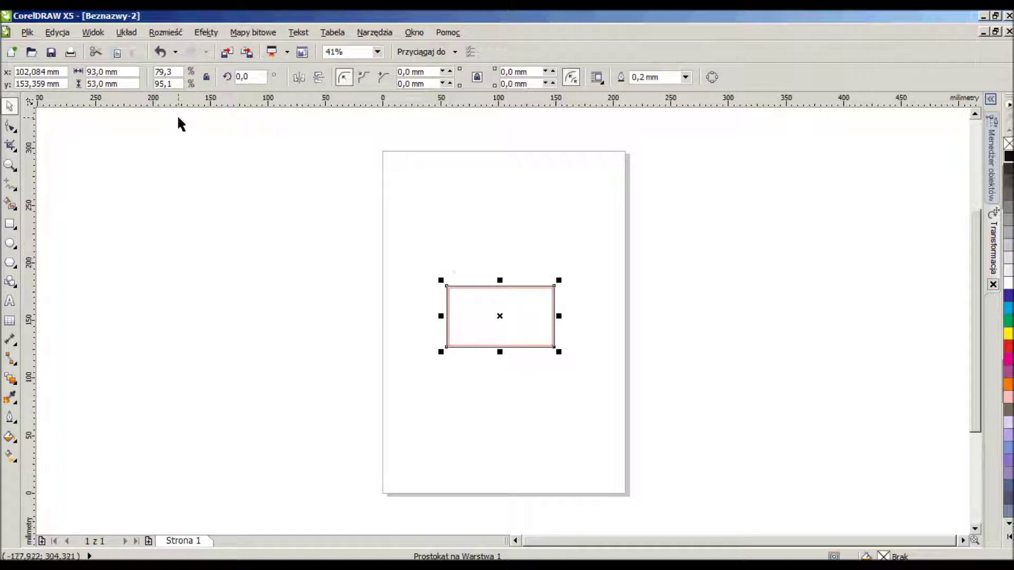
Shrink a rectangle by -8 mm each way to 85 × 45 mm with a green outline.
click(128, 72)
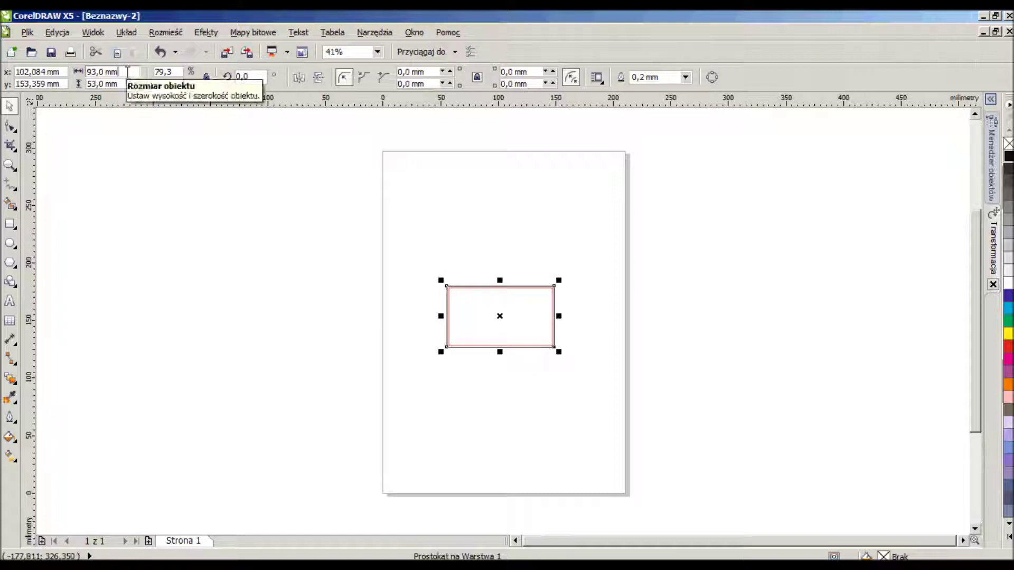
text(-8)
key(Return)
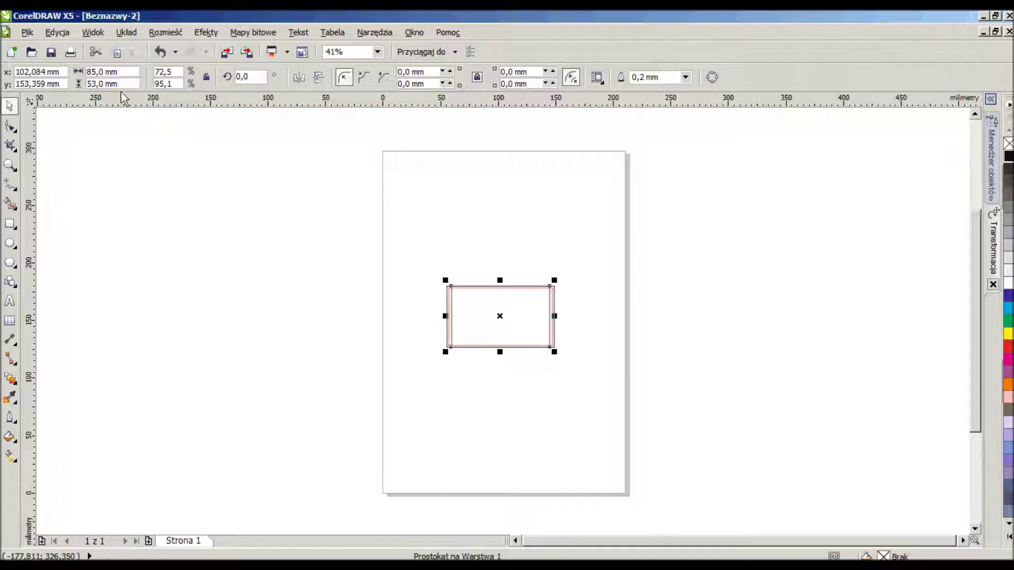
click(126, 84)
text(-8)
key(Return)
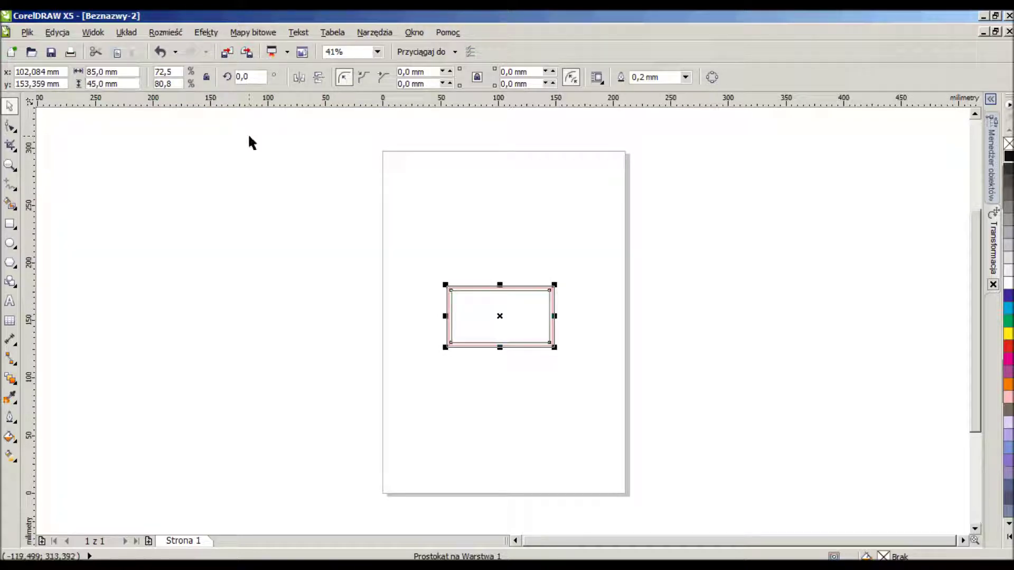
right_click(1010, 322)
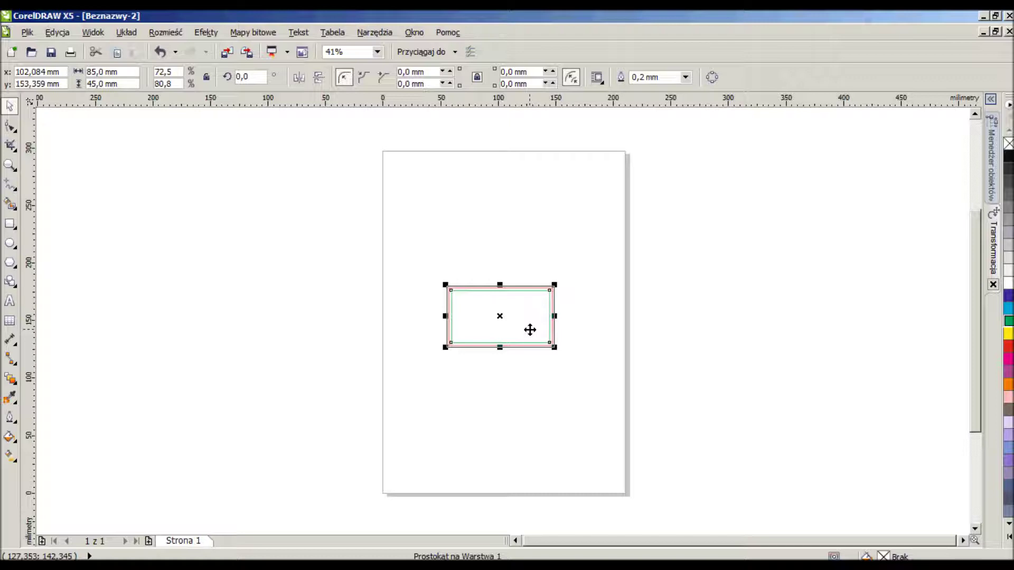
click(27, 32)
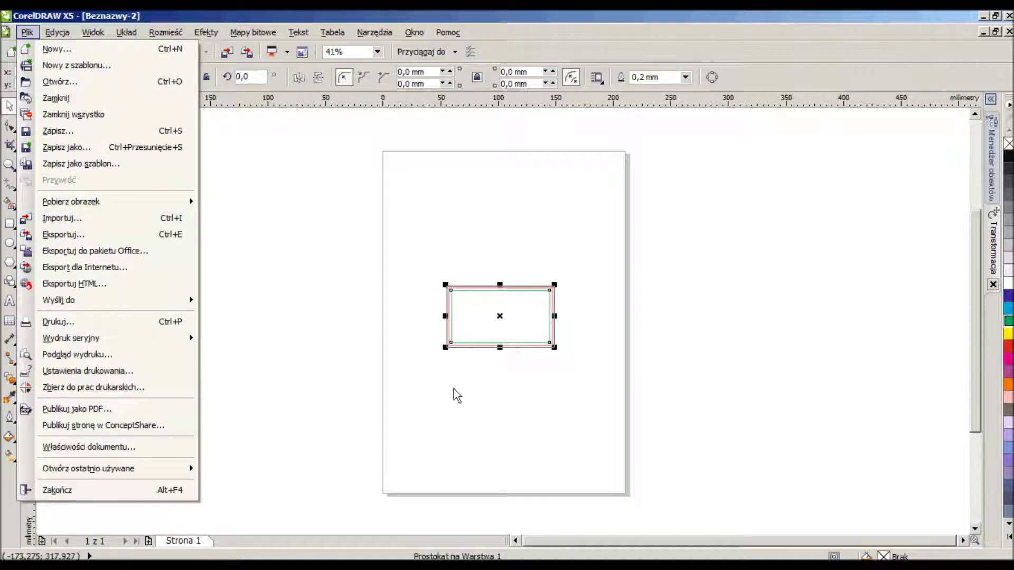
Drag logo.cdr onto the page, scale it to about half size, and place it below the card.
click(294, 309)
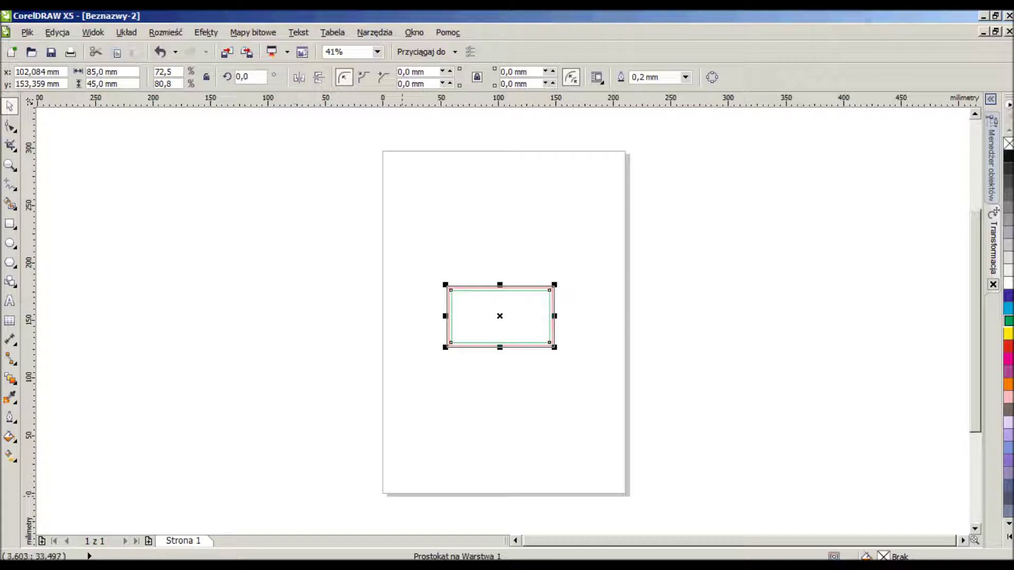
key(alt+Tab)
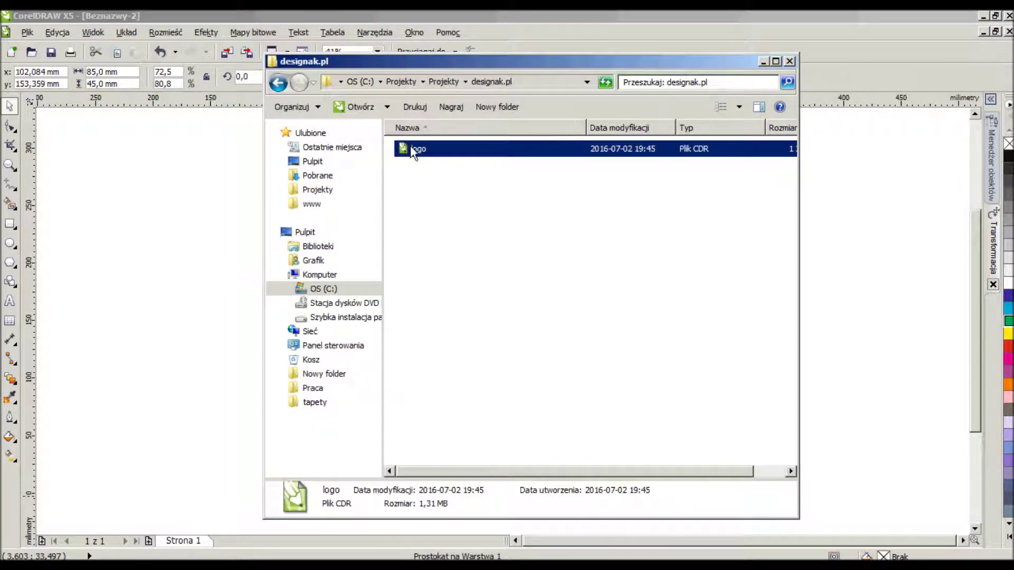
drag(412, 147, 545, 380)
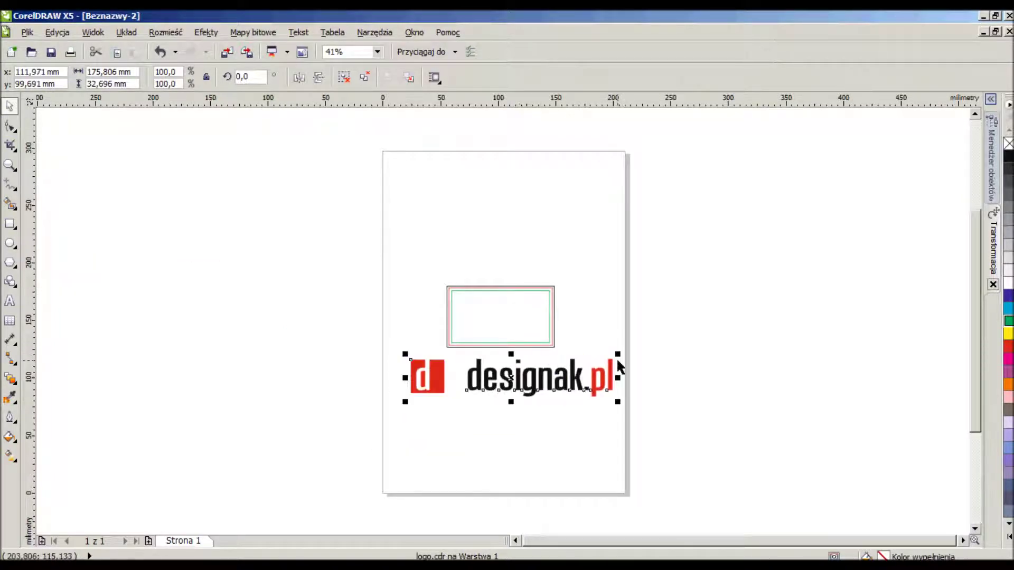
drag(619, 357, 517, 372)
drag(441, 403, 498, 372)
Shrink the logo further and ungroup it with Rozdziel grupę.
scroll(500, 339, up, 4)
click(840, 378)
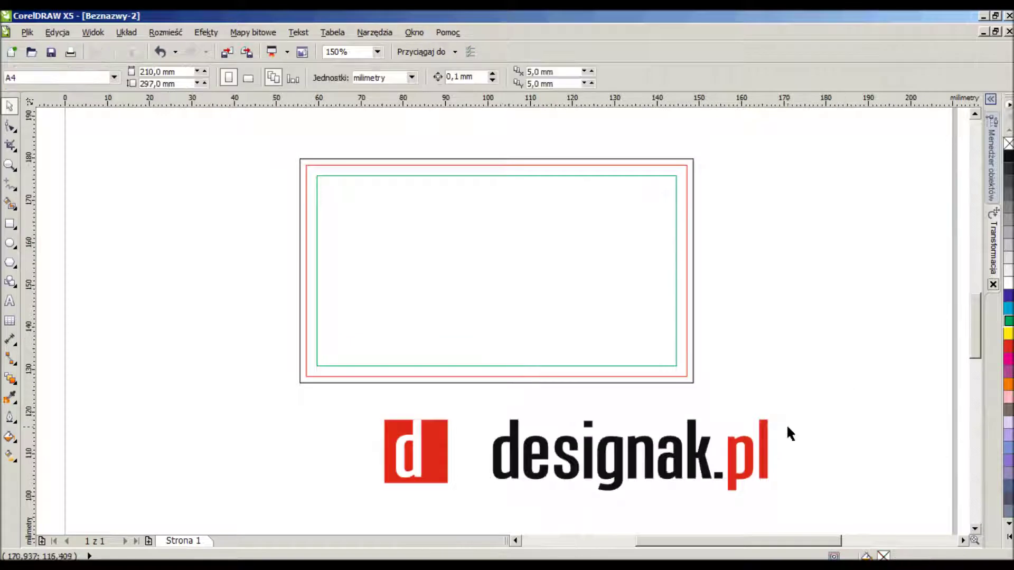
click(765, 454)
drag(776, 494, 617, 467)
click(697, 442)
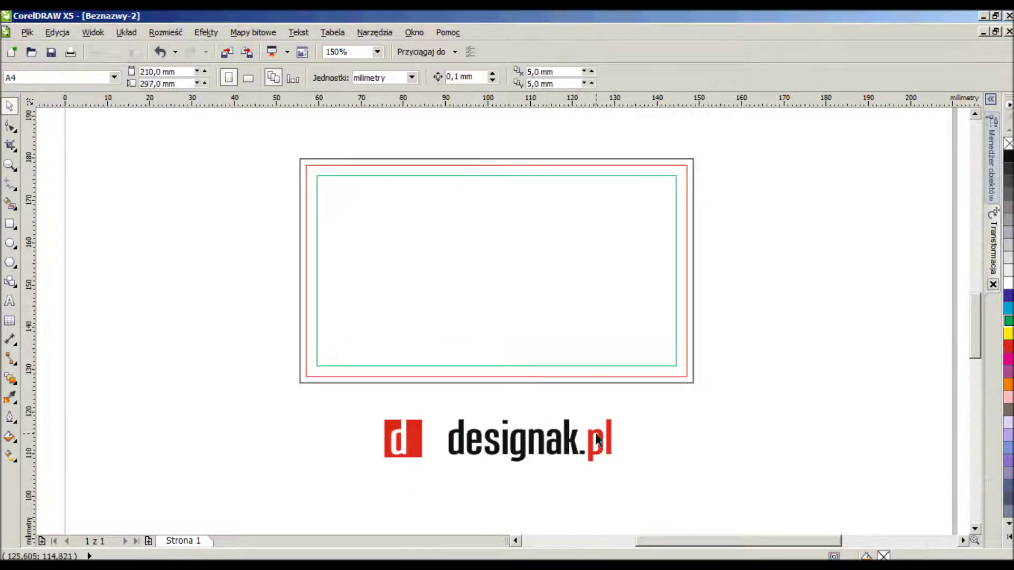
right_click(595, 432)
click(648, 136)
Copy the designak.pl text, centre it inside the card rectangle, then select the outer 93 × 53 mm rectangle.
click(784, 408)
click(615, 449)
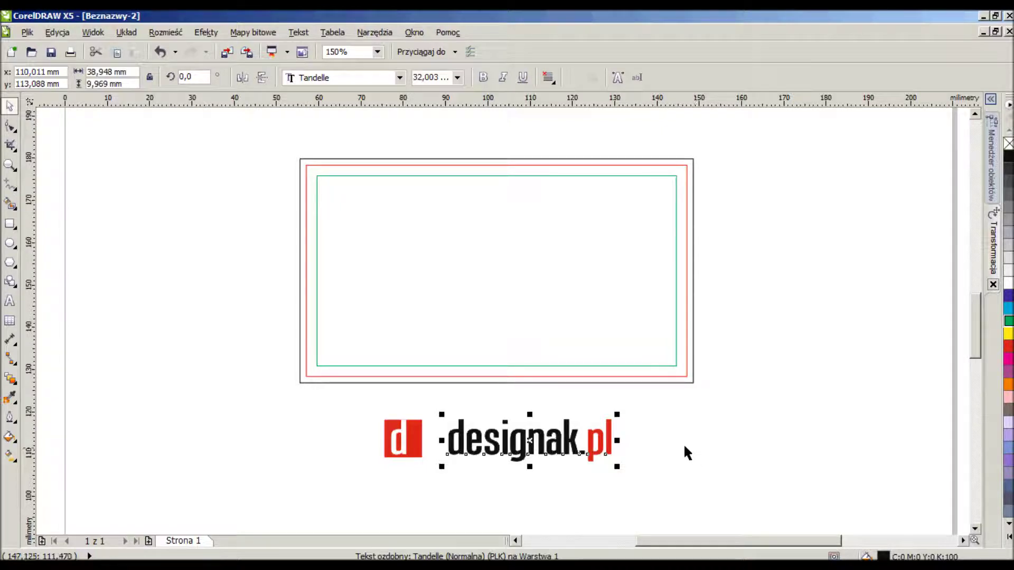
drag(602, 431, 640, 401)
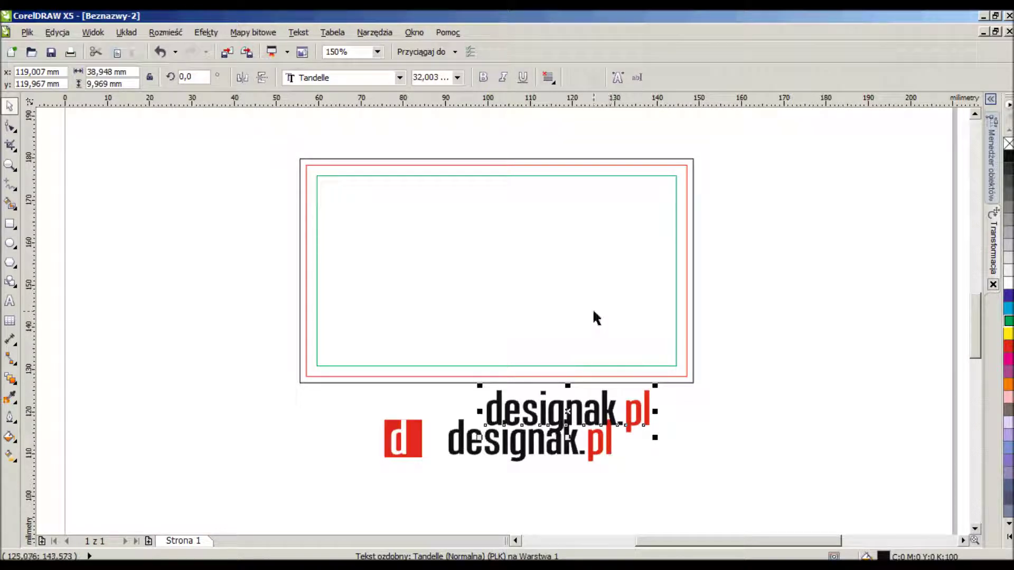
click(568, 267)
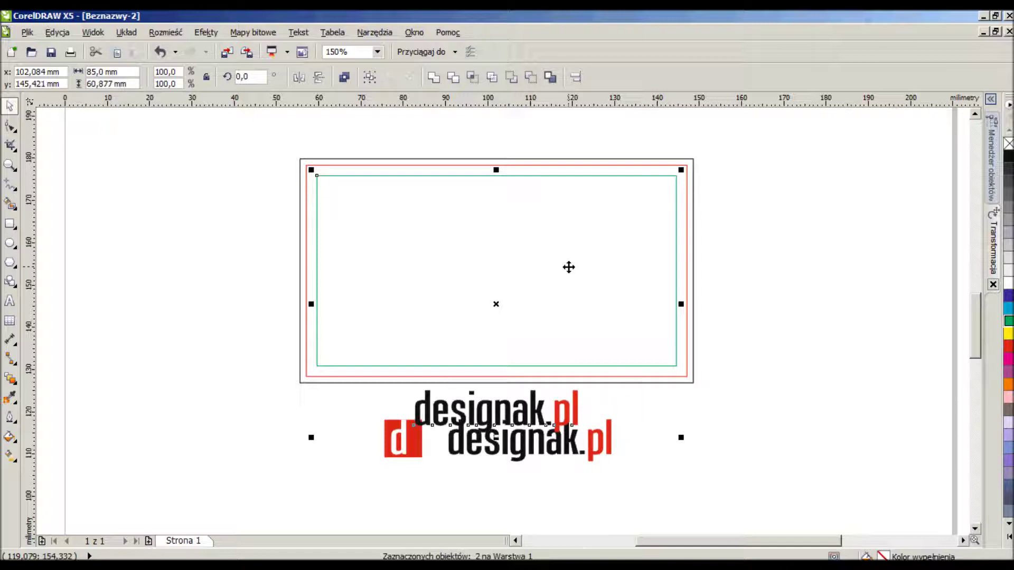
key(e)
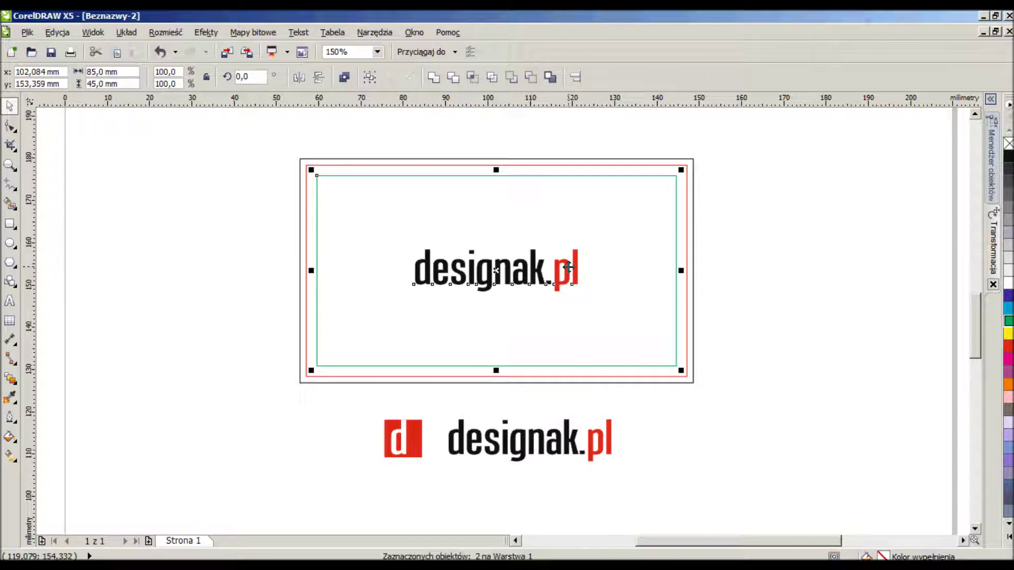
click(766, 217)
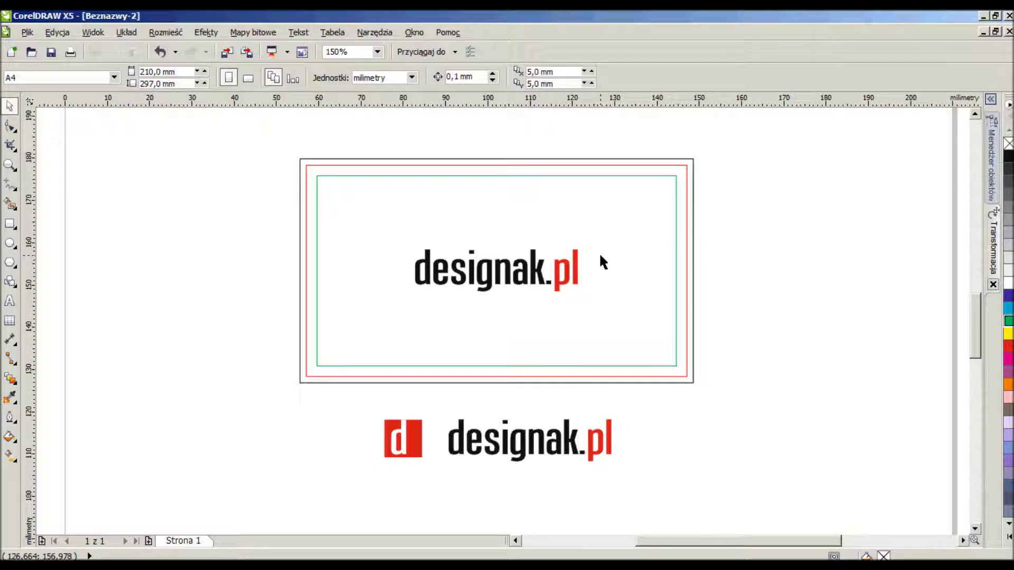
click(693, 159)
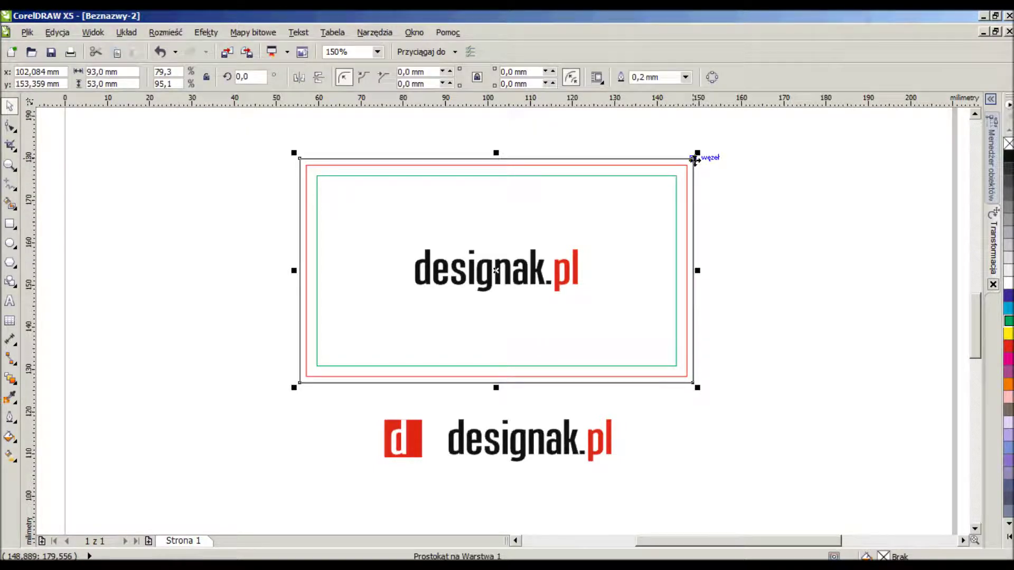
Fill the card red, turn the designak.pl wordmark white, and enlarge it to about 52 mm wide.
click(1009, 347)
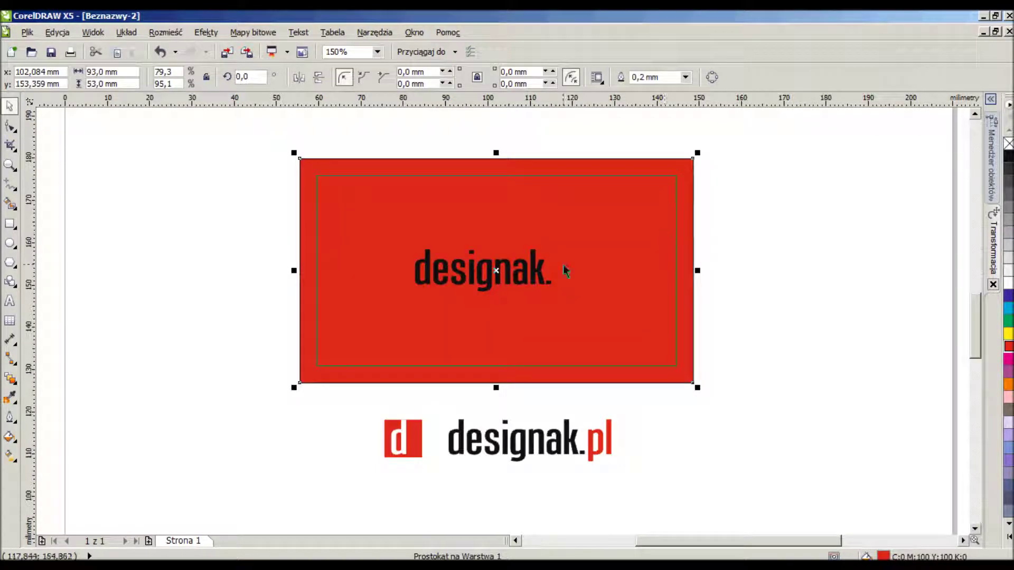
click(547, 269)
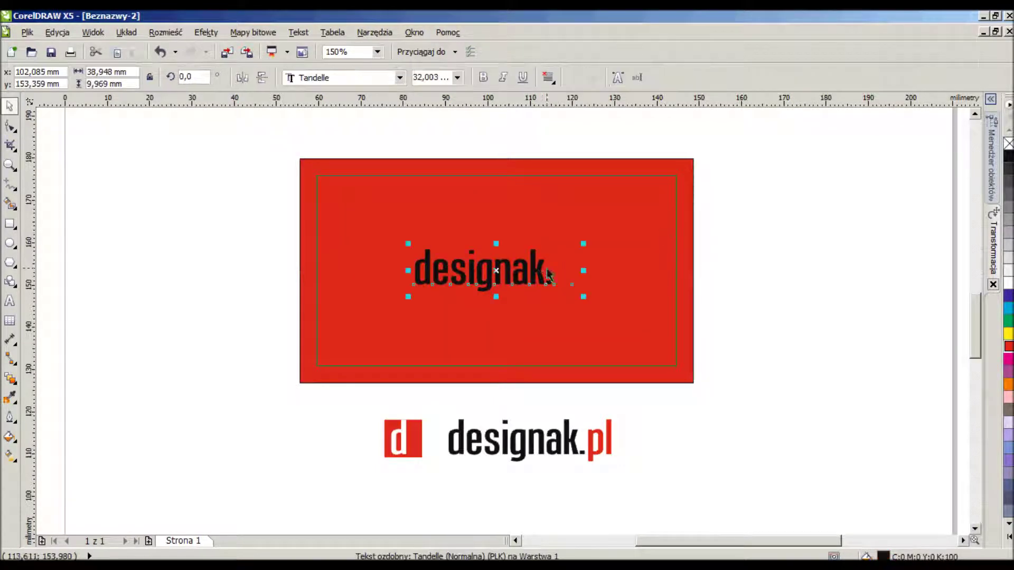
click(1009, 284)
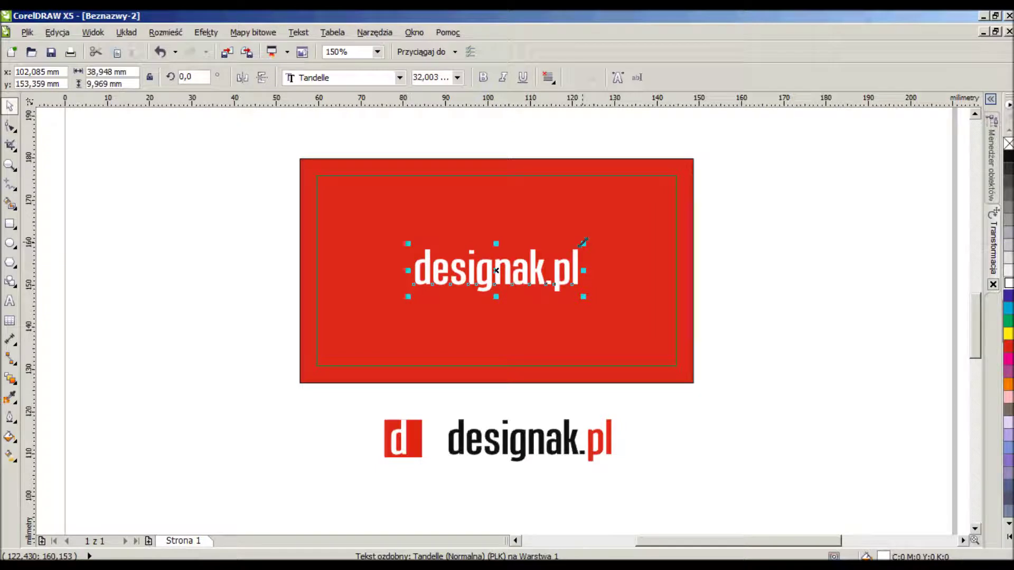
drag(584, 243, 612, 237)
click(740, 268)
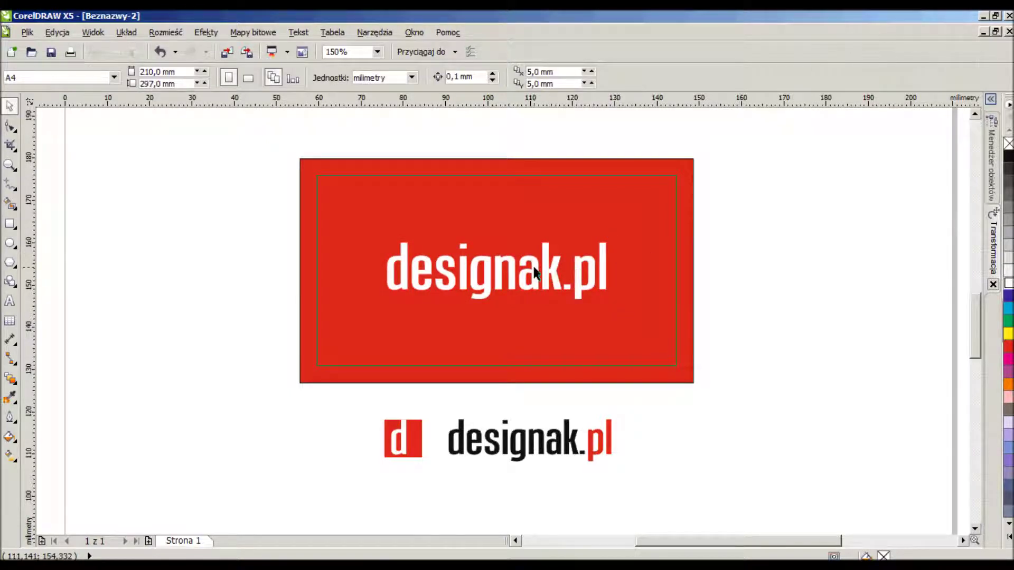
Move the d logo group to the right and drag a copy of the whole red card downward.
scroll(533, 271, down, 2)
scroll(528, 285, up, 1)
drag(689, 369, 666, 283)
drag(651, 121, 391, 314)
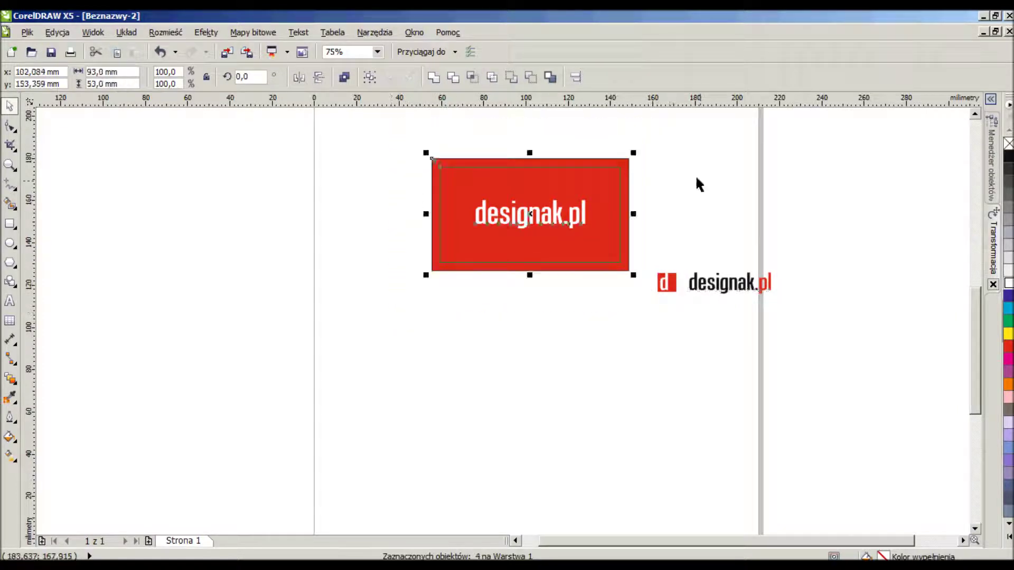
click(645, 135)
drag(645, 129, 399, 302)
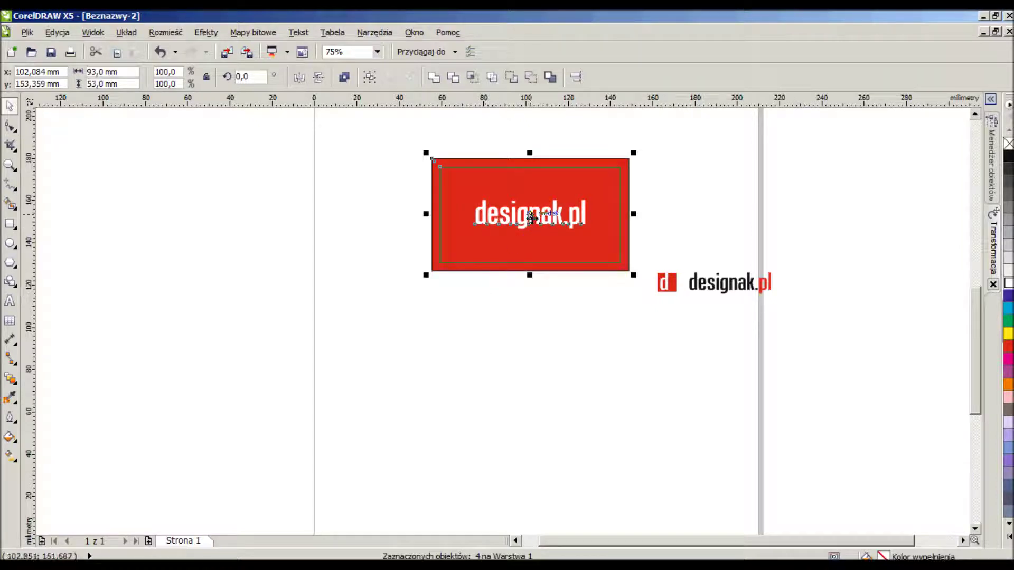
drag(533, 224, 524, 341)
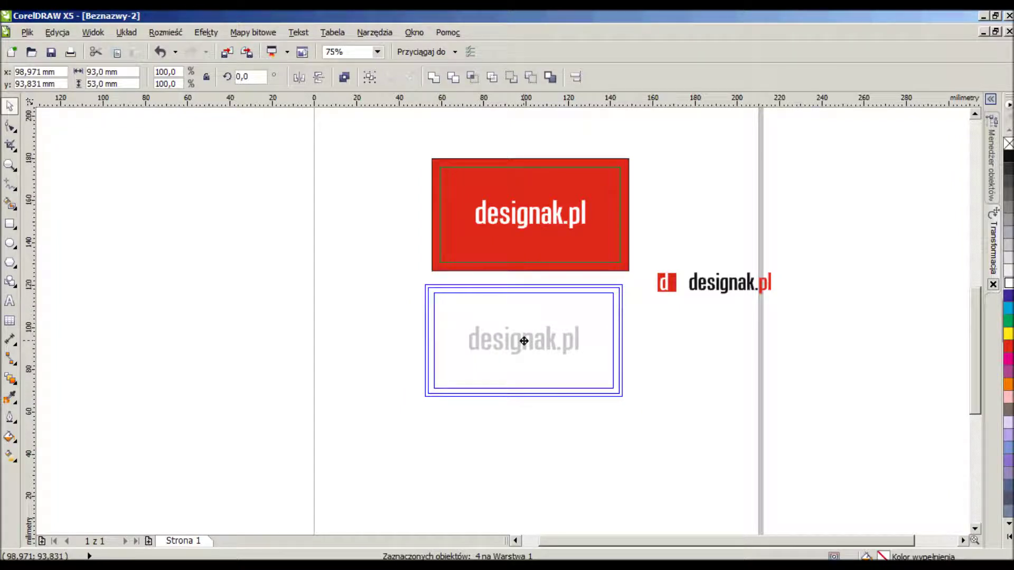
Drop the card duplicate below the original and delete its designak.pl text.
drag(524, 341, 524, 341)
click(664, 333)
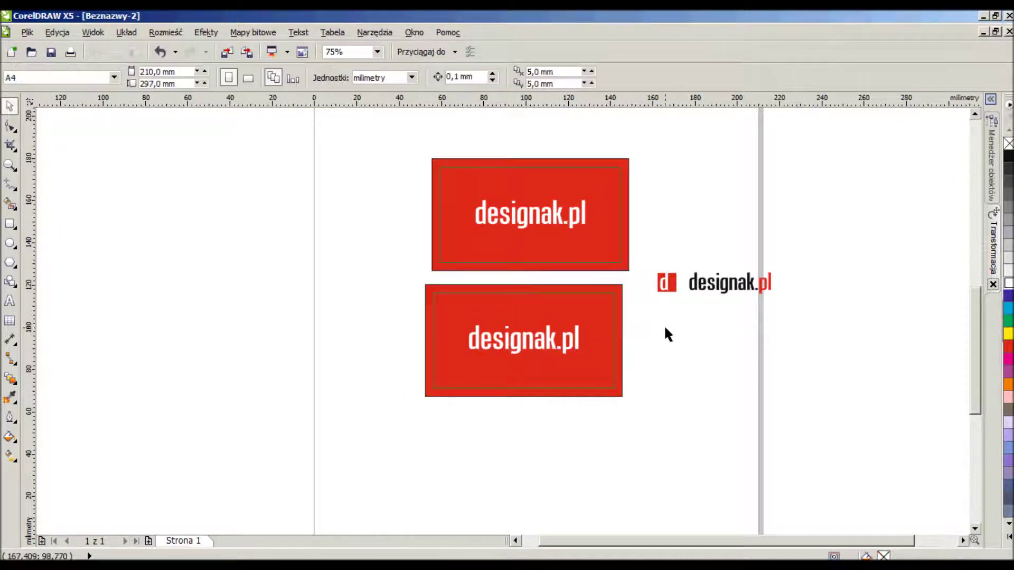
click(576, 342)
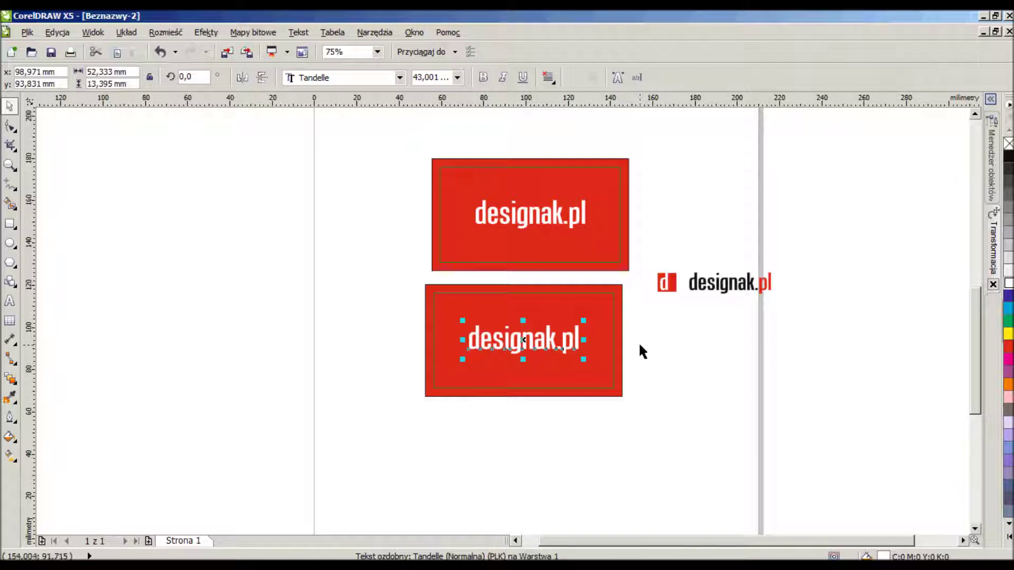
key(Delete)
Remove the lower card's red fill and give it a thin outline.
click(623, 296)
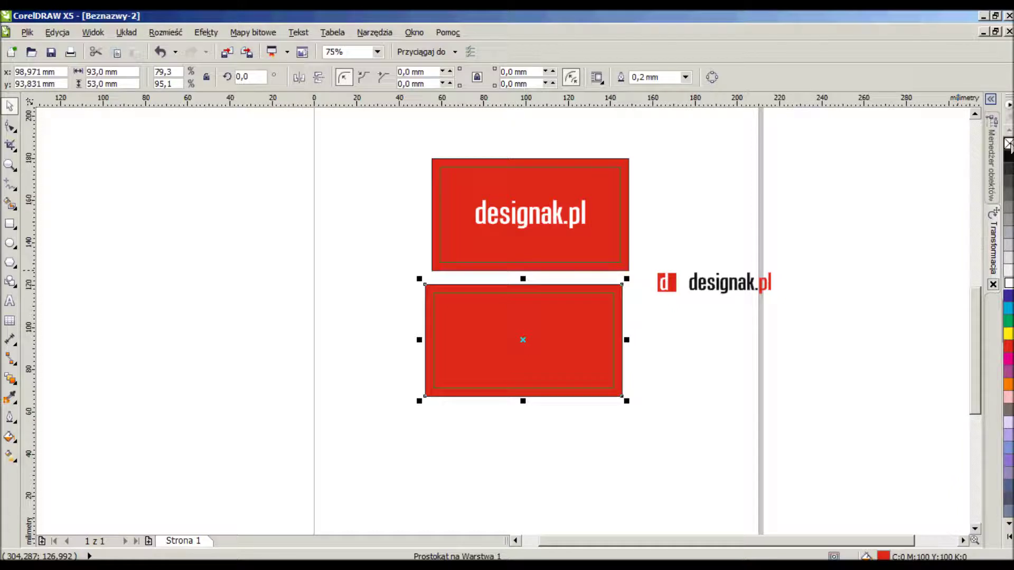
click(1009, 143)
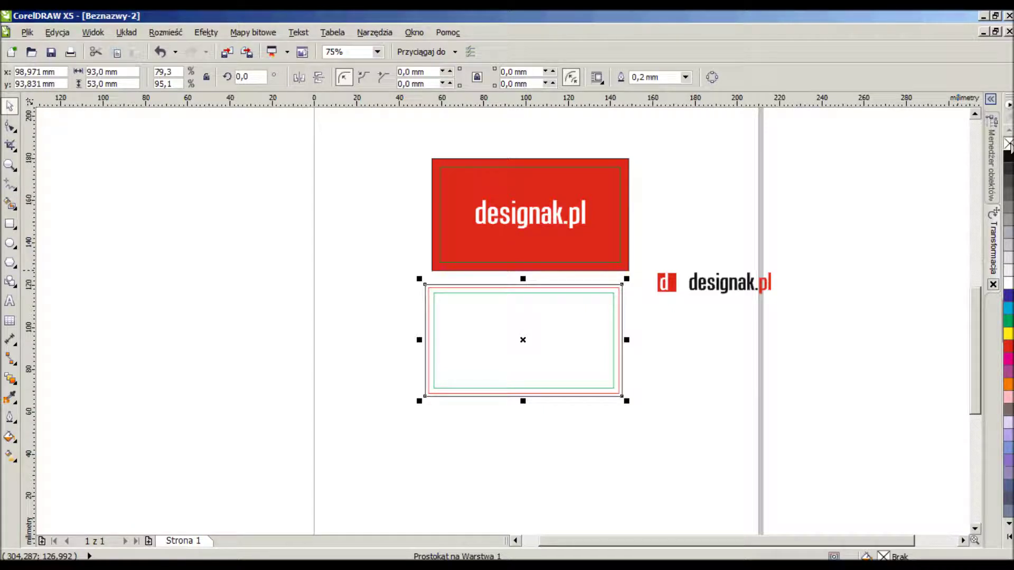
right_click(1009, 144)
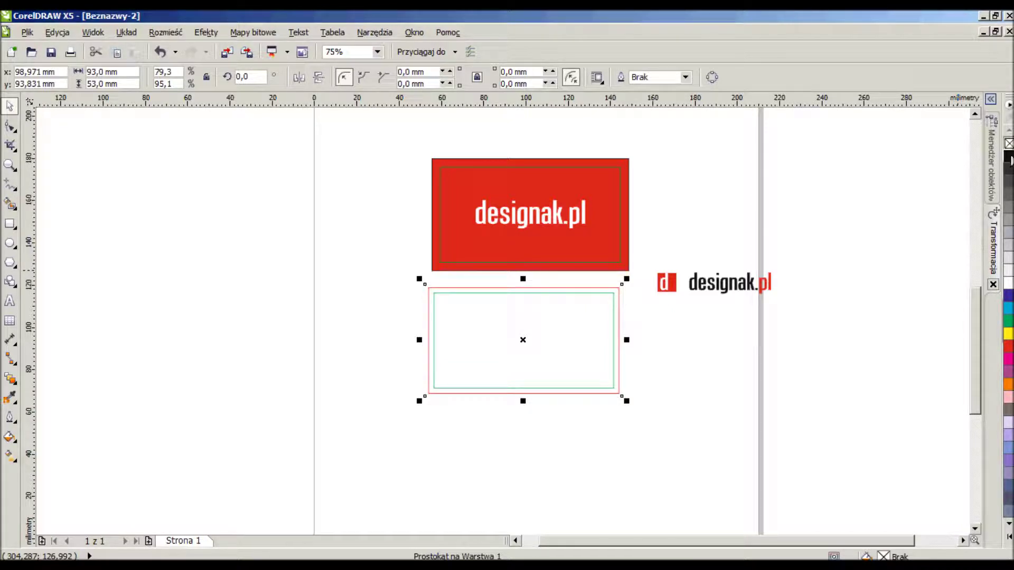
right_click(1010, 157)
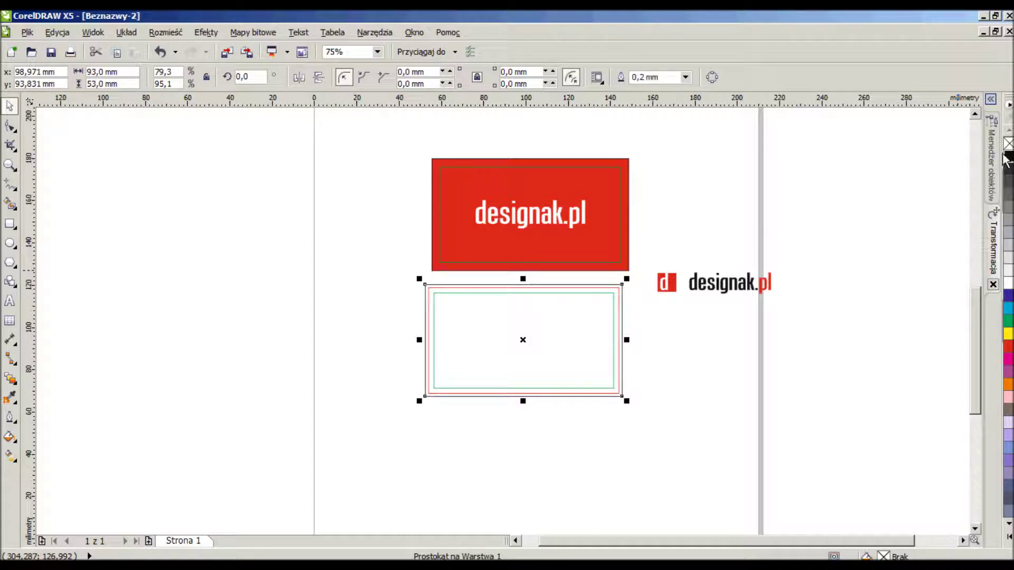
click(716, 218)
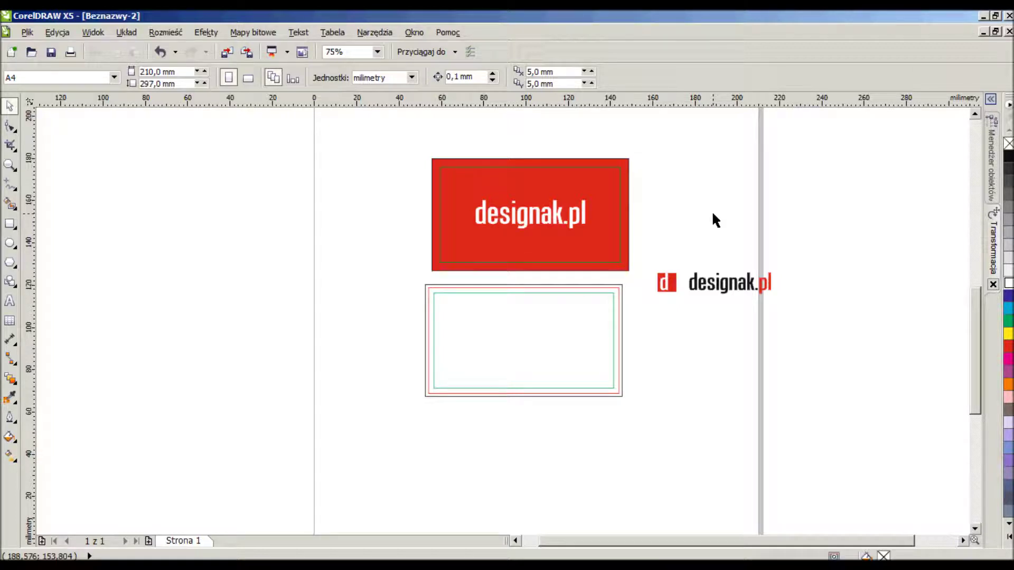
Type the owner's full name as a new text line, correcting a typo.
click(9, 301)
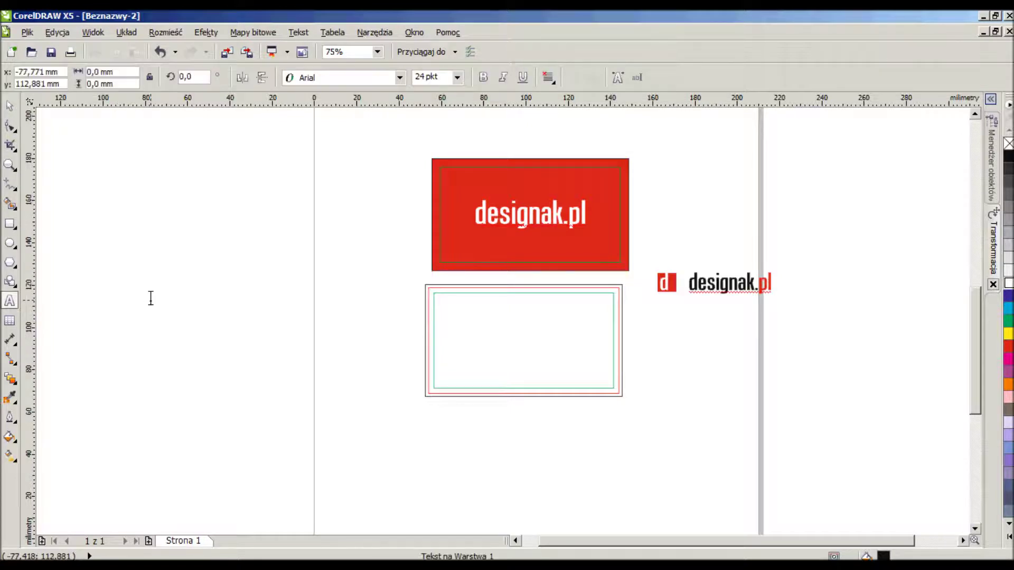
click(150, 298)
key(Escape)
Set the name to Calibri, scale it down, and move it to the card's top-left.
click(5, 107)
drag(292, 305, 540, 312)
click(357, 77)
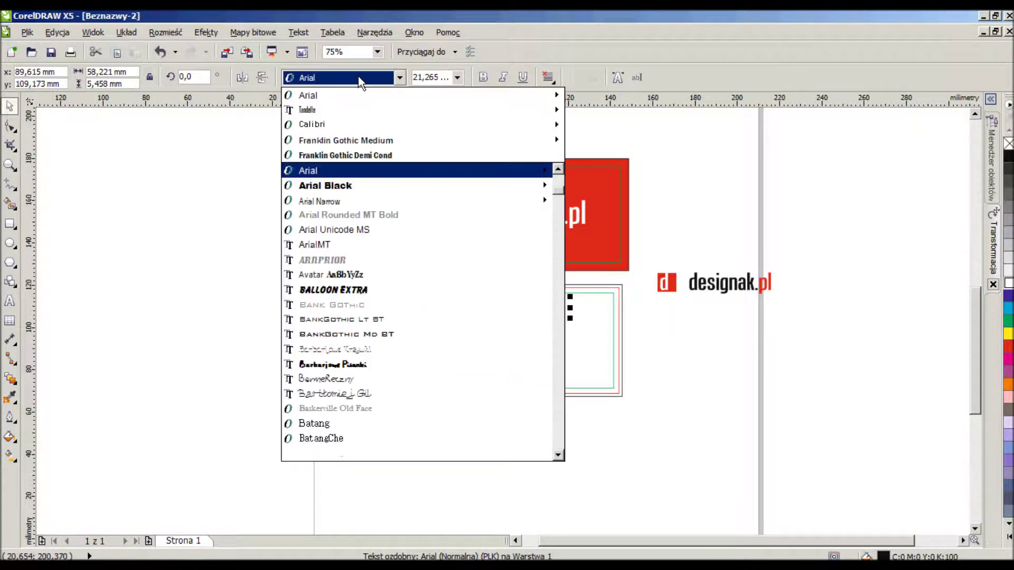
click(343, 122)
scroll(535, 313, up, 4)
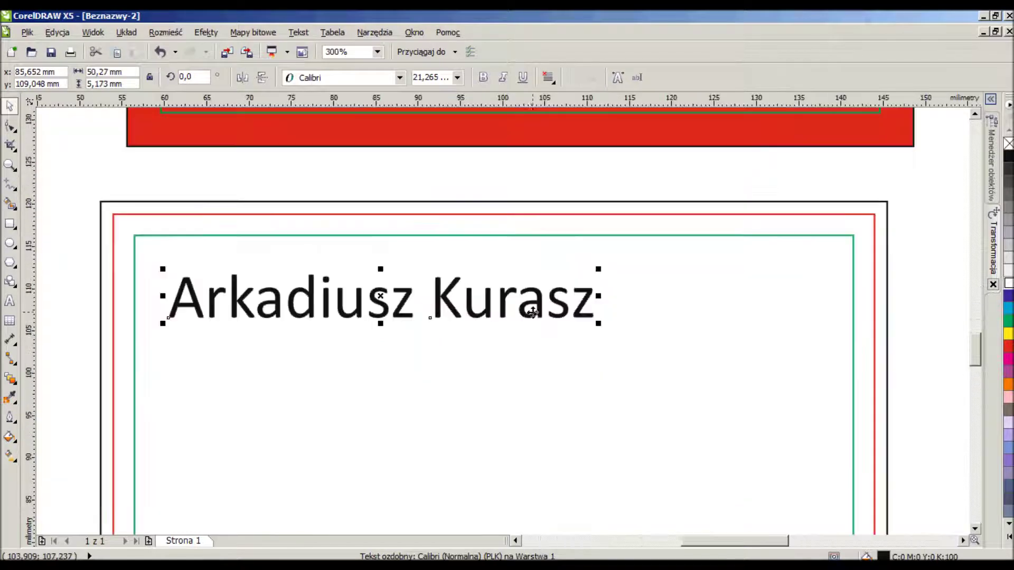
drag(600, 323, 510, 319)
drag(394, 291, 379, 263)
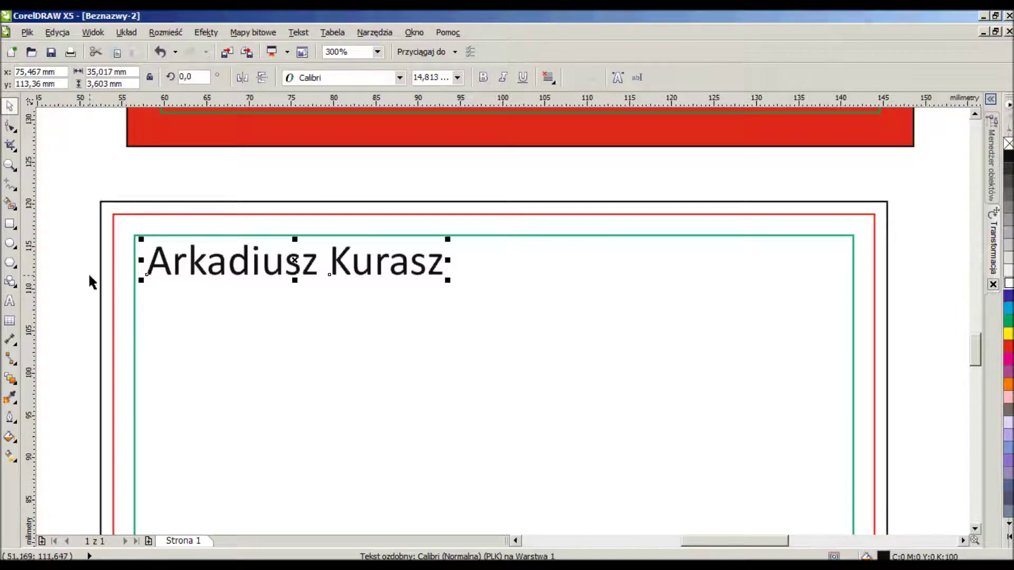
click(10, 301)
Type the subtitle 'grafik komputerowy / freelancer' below the name, fixing typos.
click(64, 332)
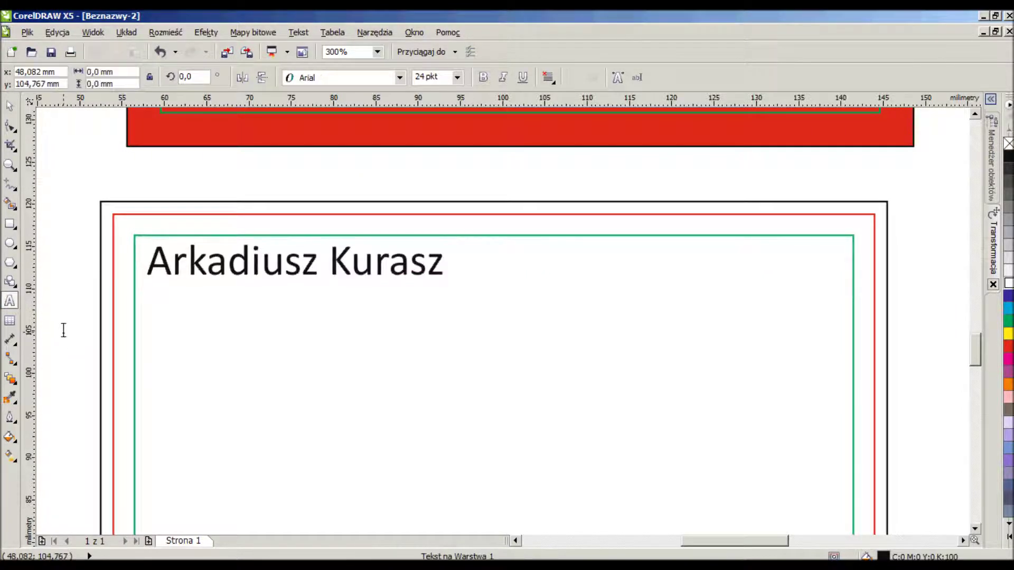
text(gra)
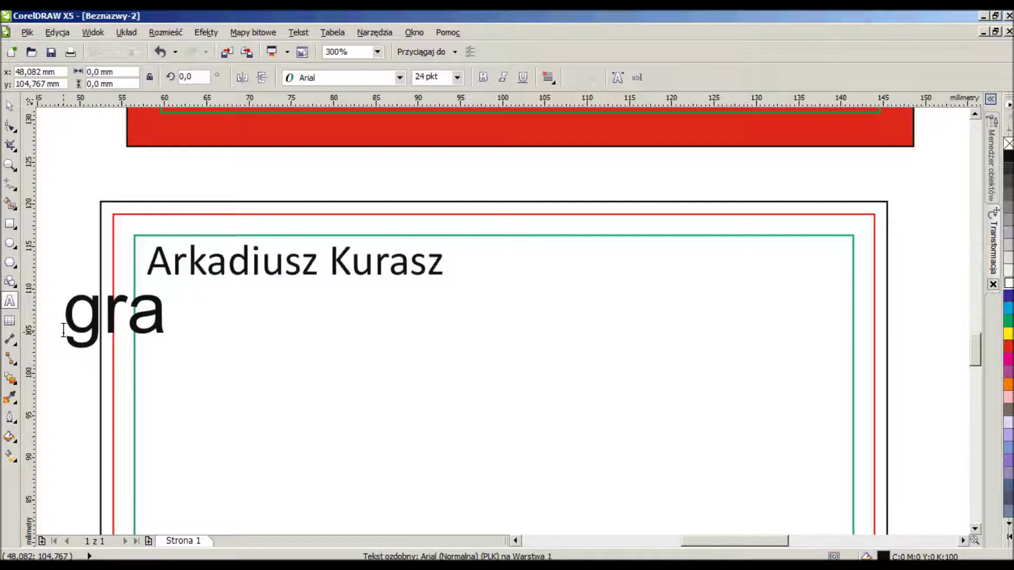
text(fik komp)
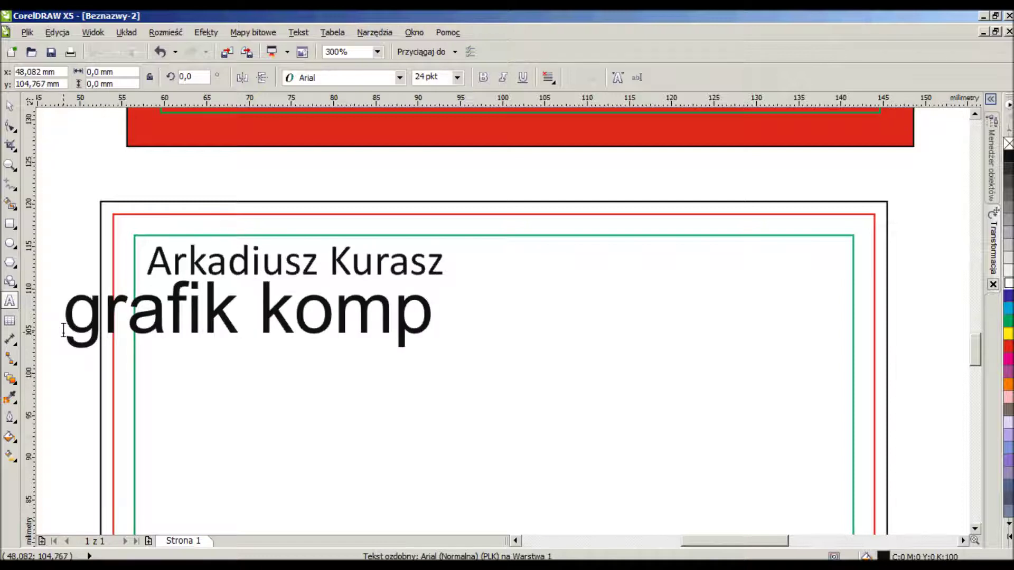
text(uterowy/fe)
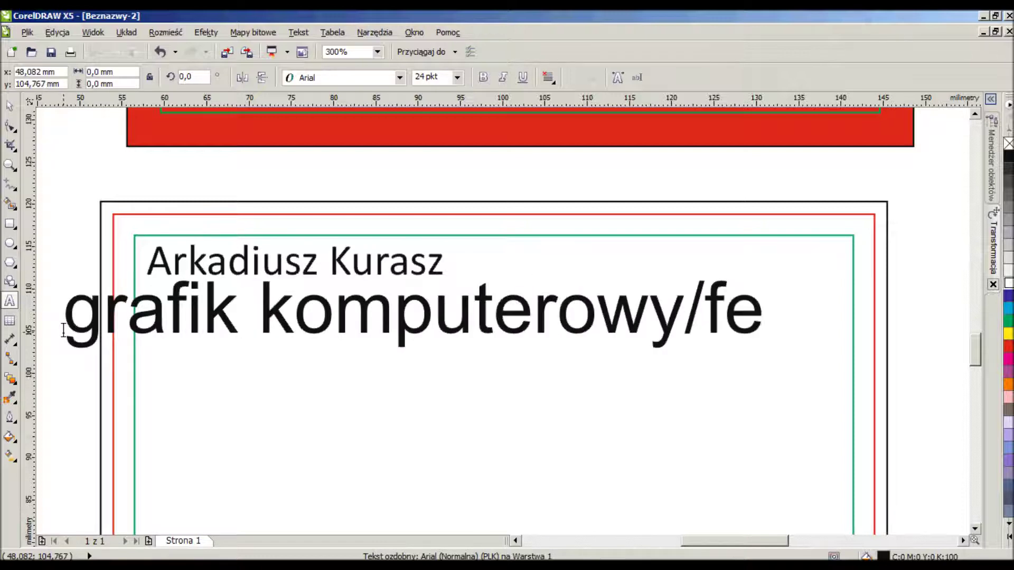
key(BackSpace)
text(reelancee)
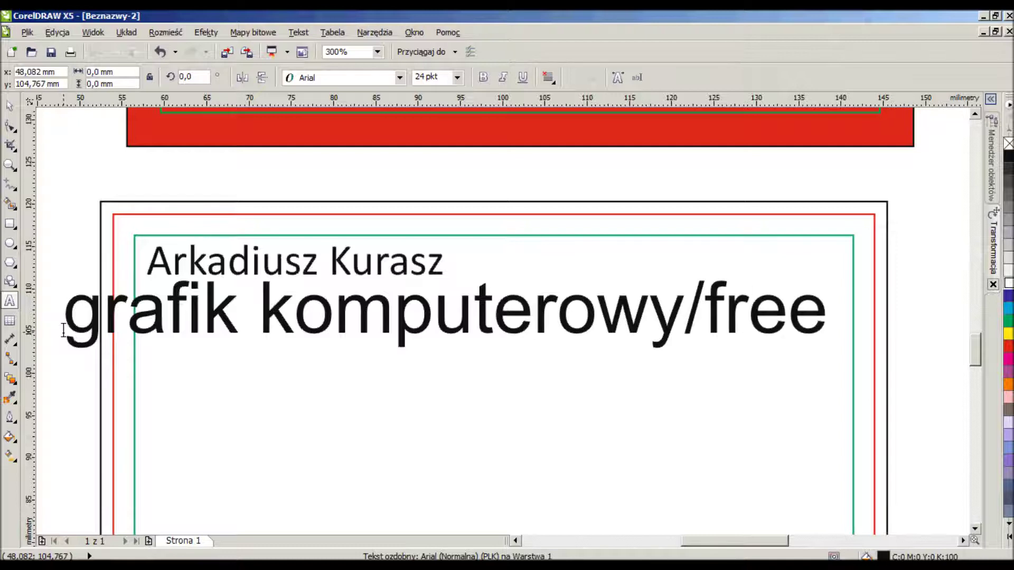
key(BackSpace)
text(r)
key(ctrl+Left)
key(Left)
key(Left)
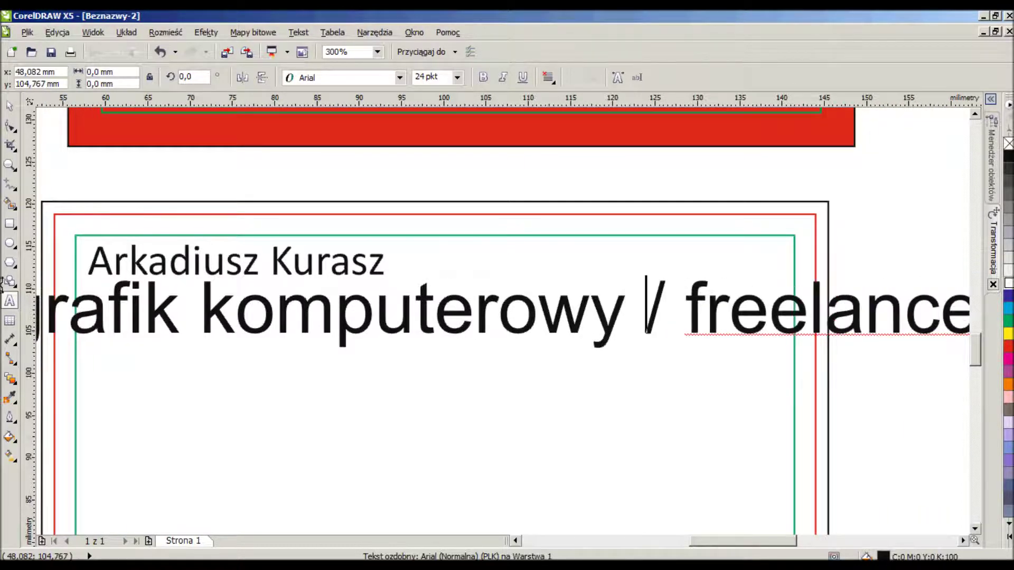
click(10, 105)
Place the subtitle just under the name and set it to Calibri 5 pt.
click(443, 78)
text(4)
key(Return)
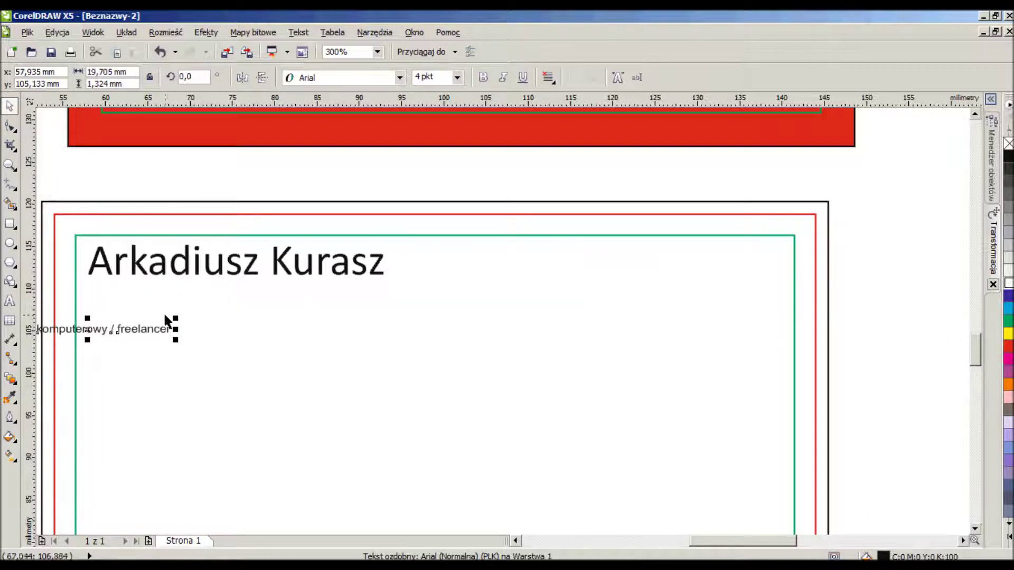
drag(157, 328, 366, 284)
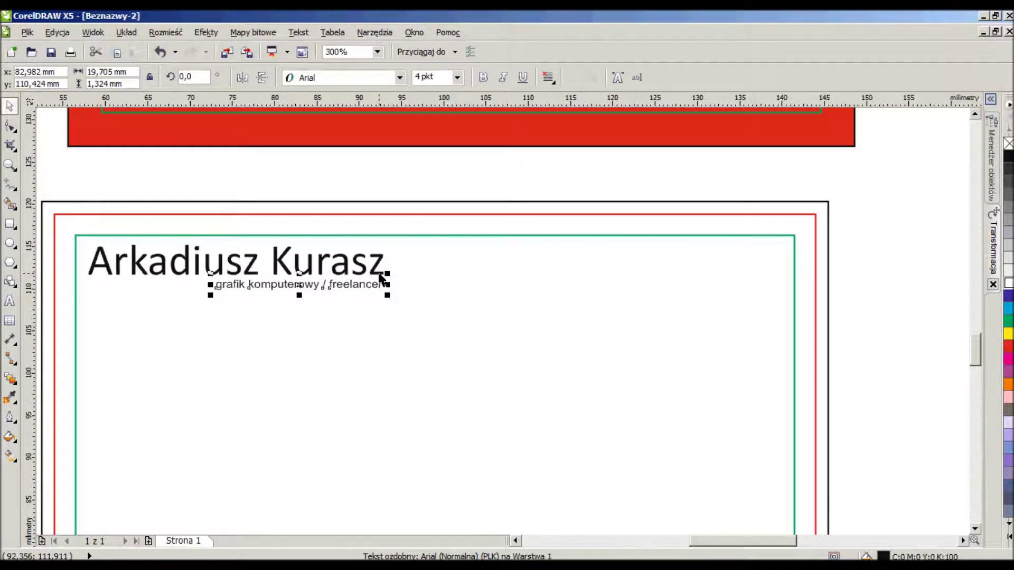
click(400, 78)
click(363, 111)
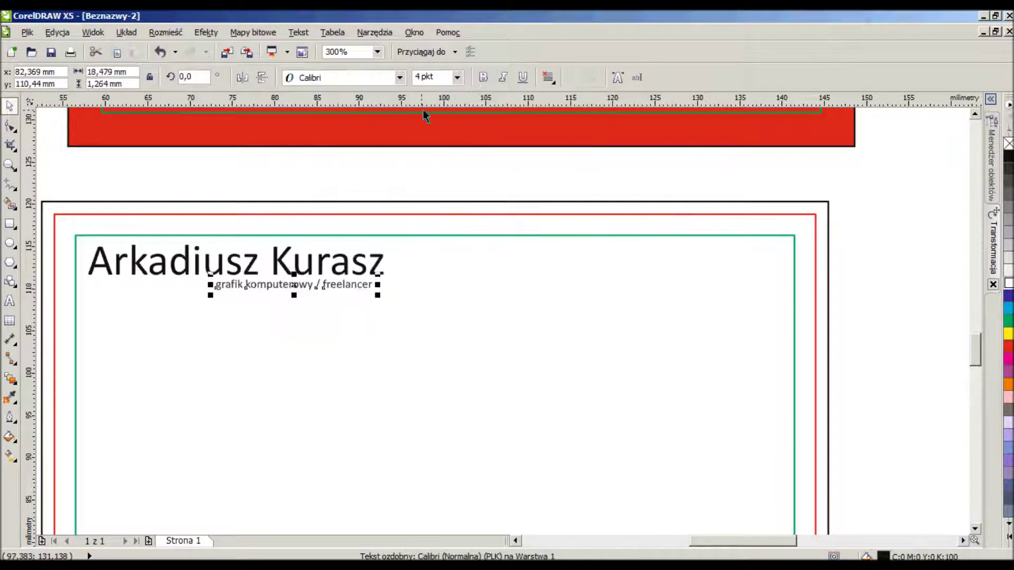
click(443, 77)
text(5)
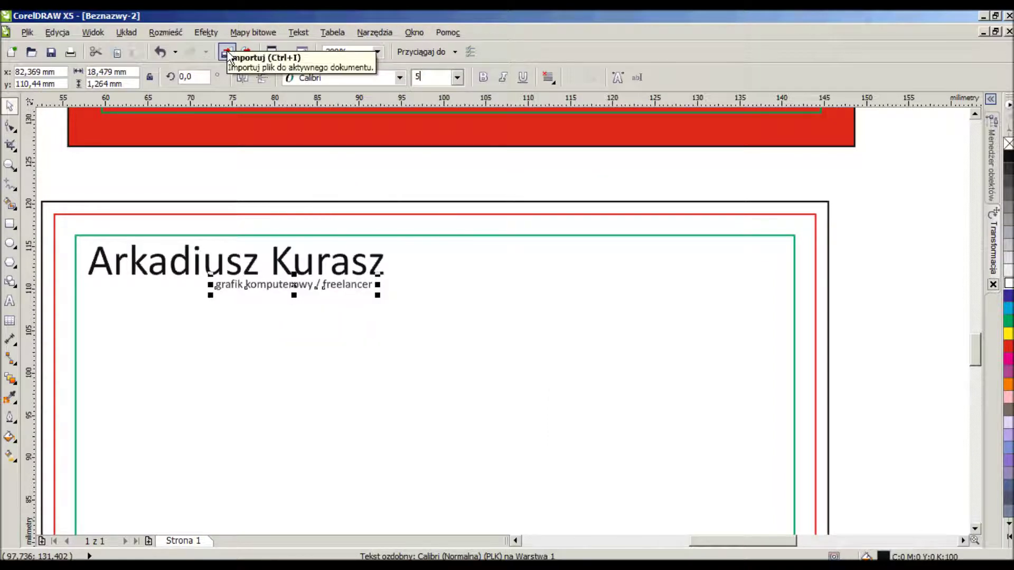
key(Return)
Move the subtitle under the name and align its right edge with the end of the name.
drag(360, 284, 332, 294)
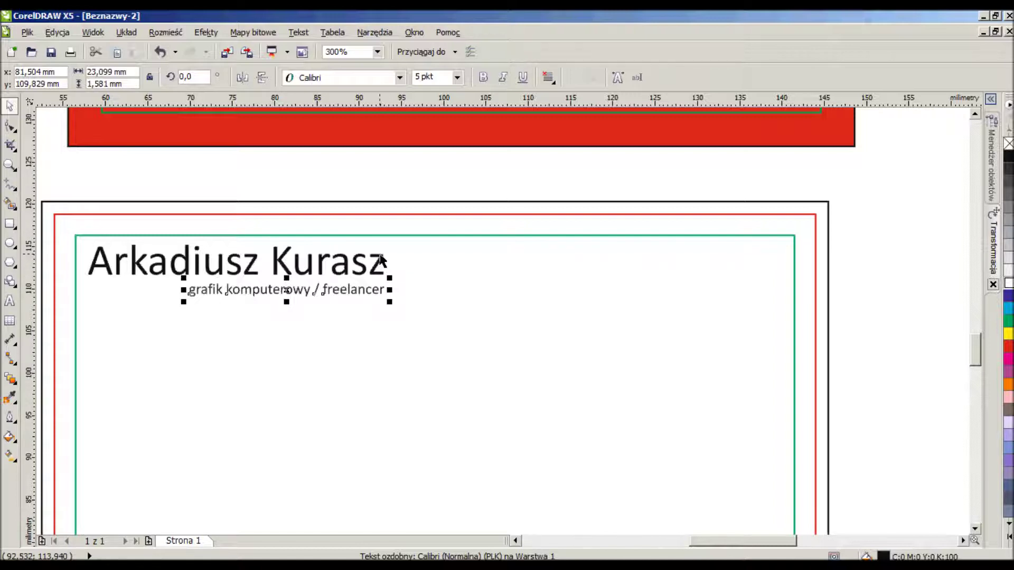
shift+click(381, 259)
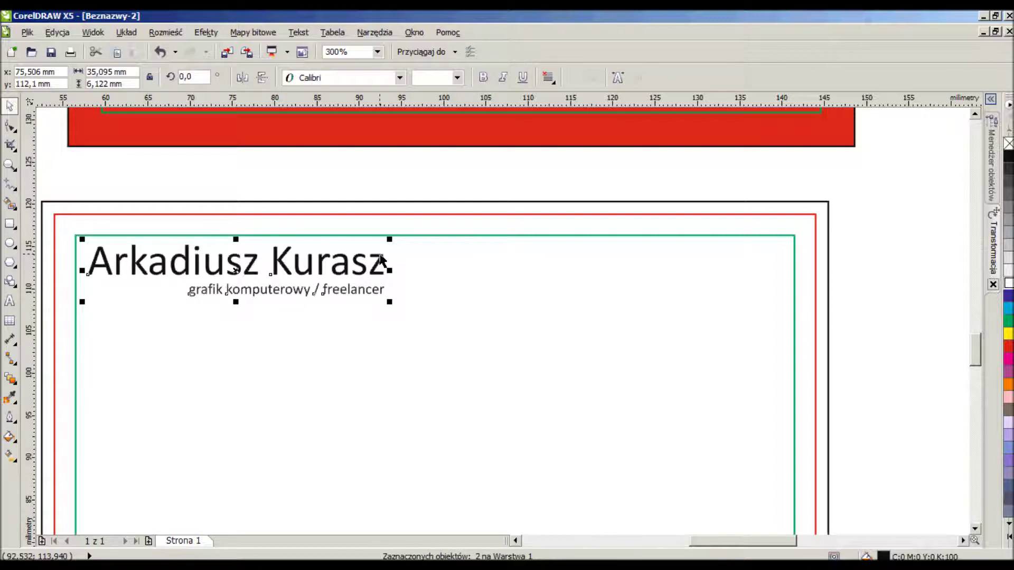
key(r)
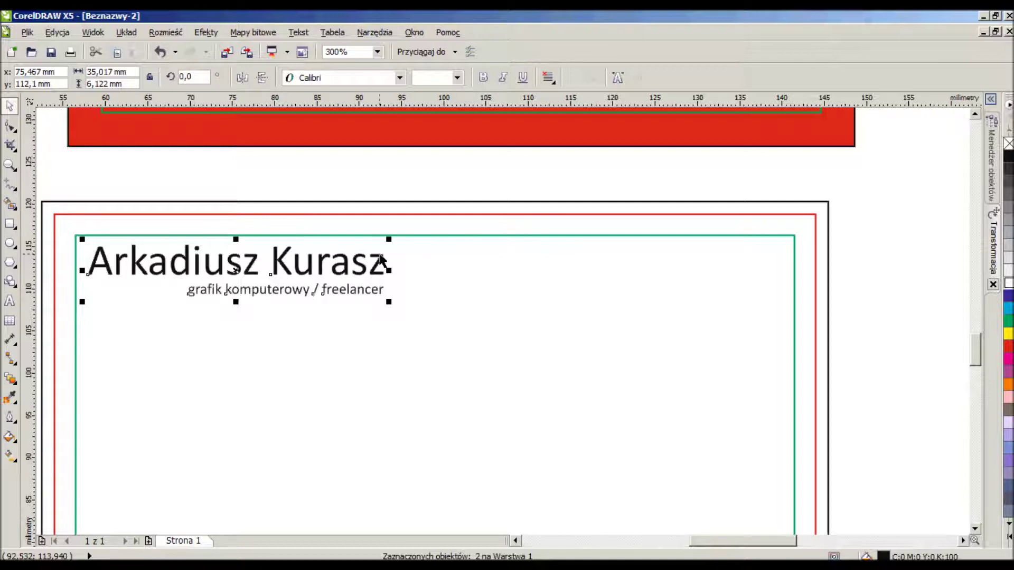
click(399, 166)
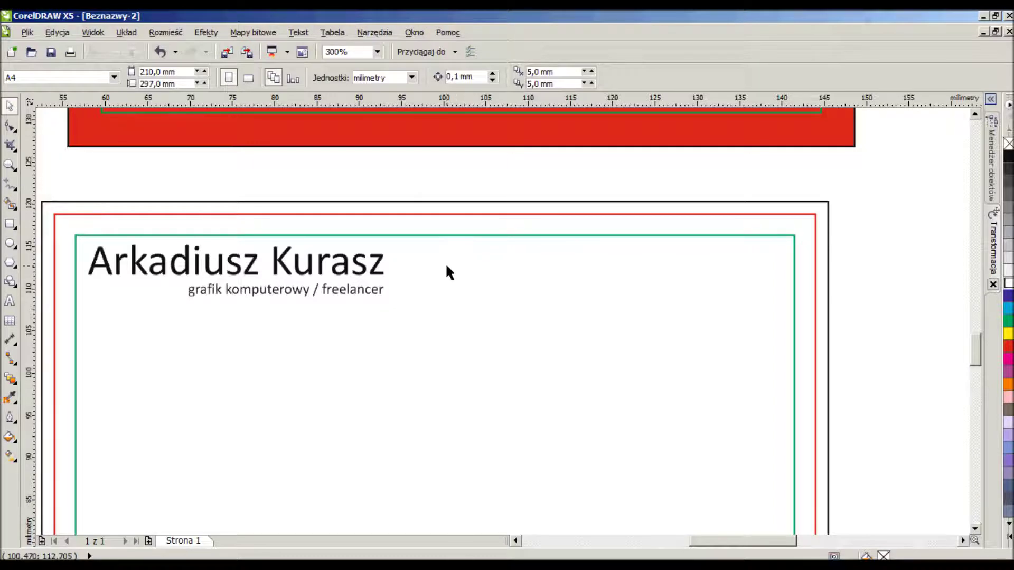
Move the red d designak.pl logo onto the back card, shrinking it into the top-right corner.
scroll(443, 256, down, 2)
scroll(475, 249, up, 1)
drag(856, 283, 660, 208)
drag(704, 247, 421, 293)
drag(616, 306, 552, 311)
drag(485, 271, 510, 271)
scroll(442, 261, up, 1)
drag(363, 317, 373, 316)
scroll(579, 226, down, 1)
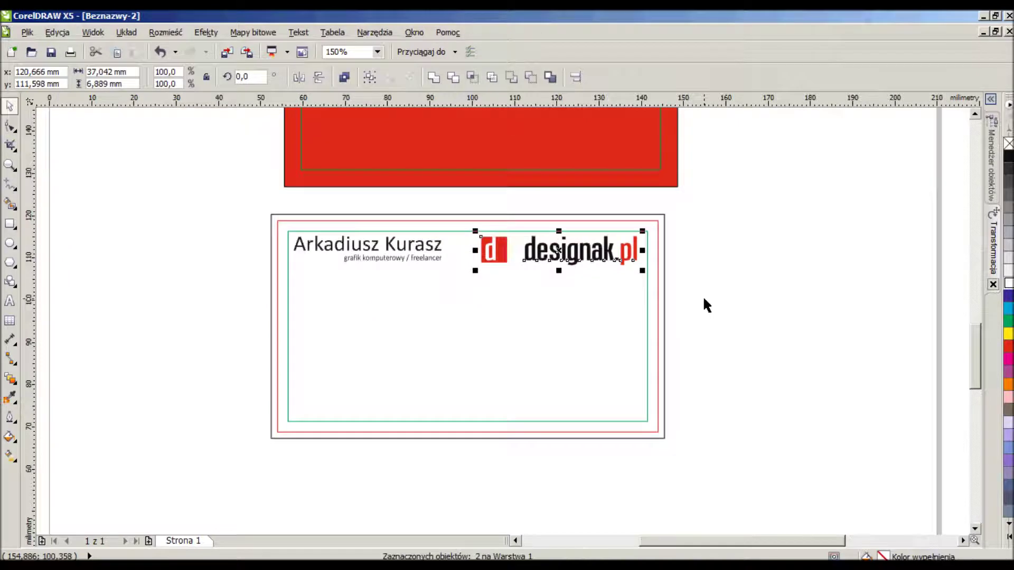
drag(475, 271, 489, 280)
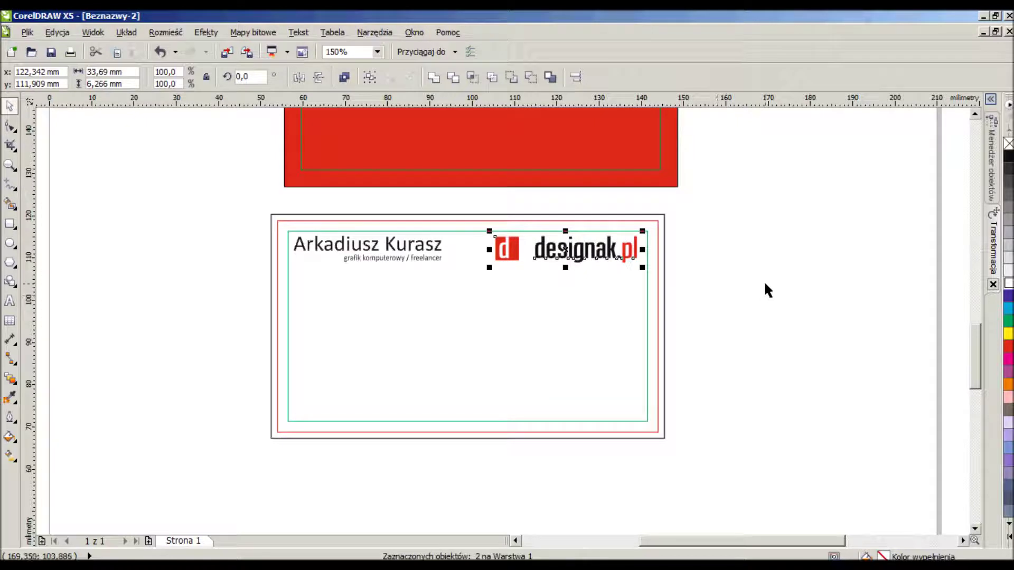
drag(808, 305, 68, 211)
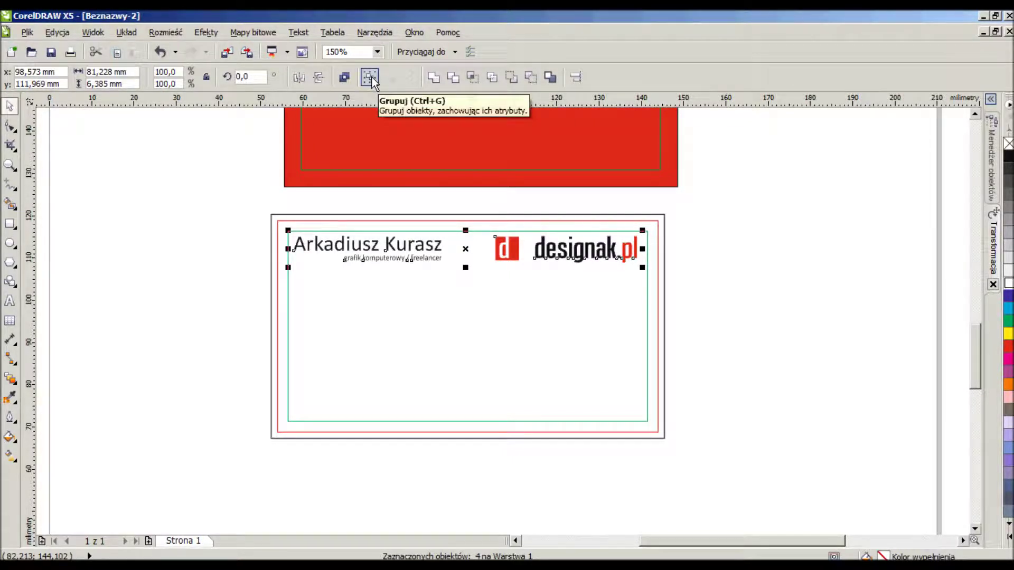
Group the name, subtitle and logo, centre them horizontally on the card frame, then ungroup.
click(370, 77)
click(360, 71)
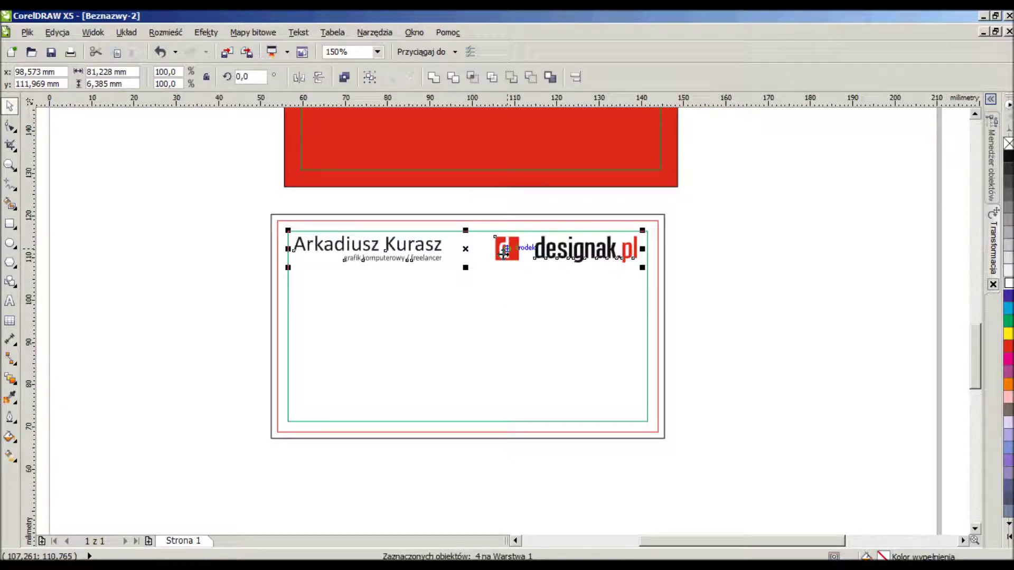
right_click(465, 249)
click(888, 306)
drag(765, 288, 260, 188)
right_click(513, 246)
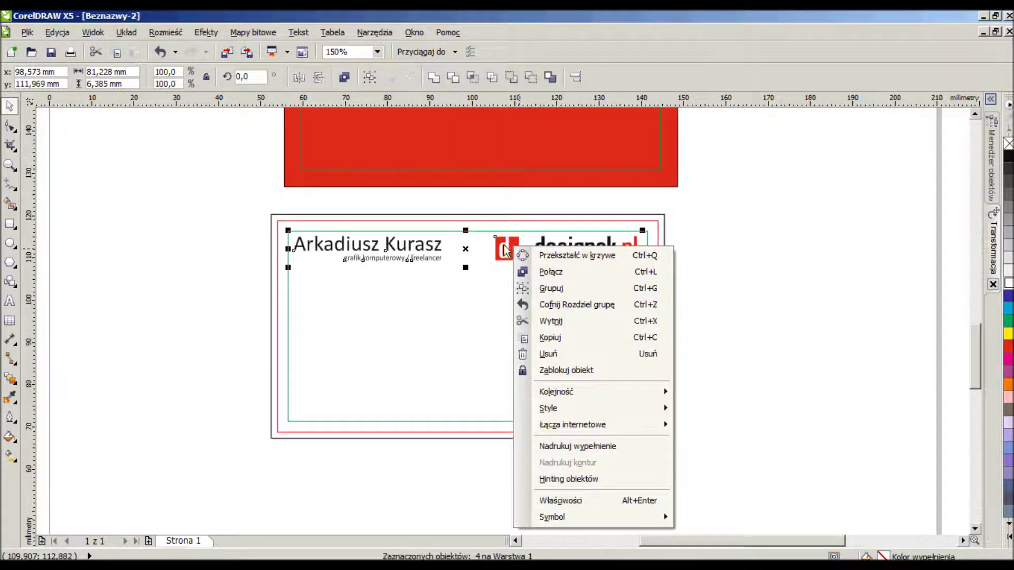
click(551, 290)
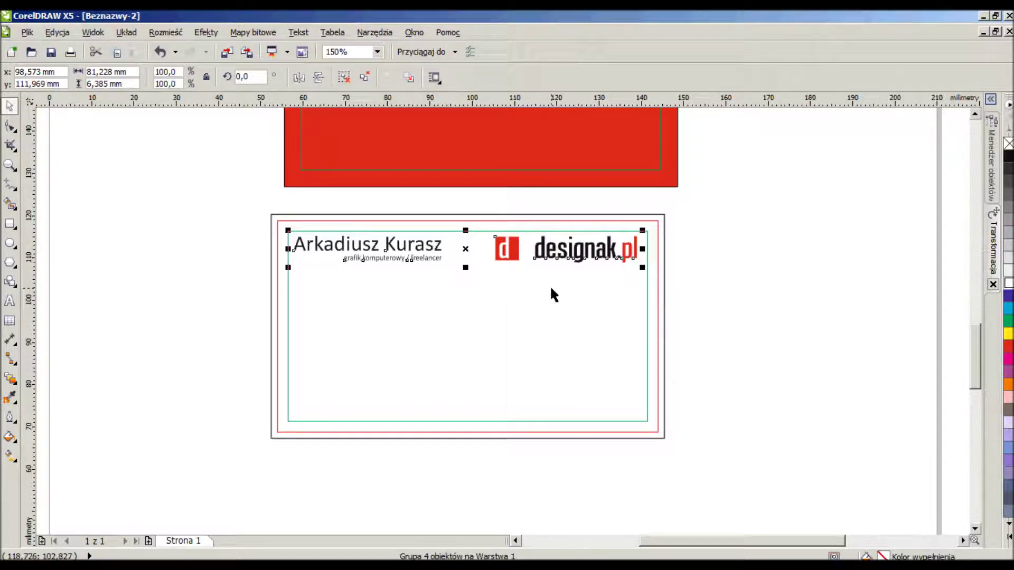
shift+click(554, 331)
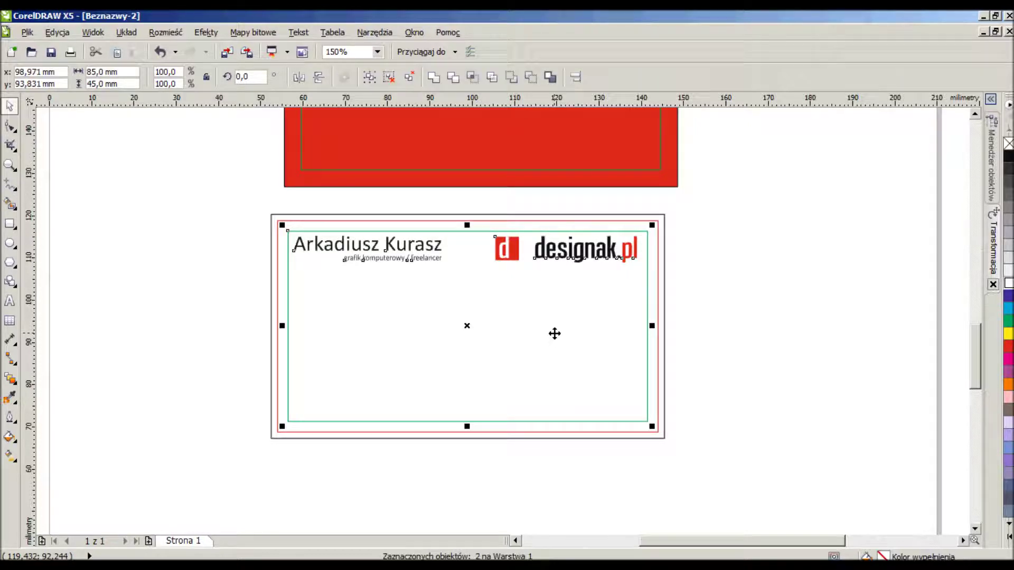
key(e)
click(731, 293)
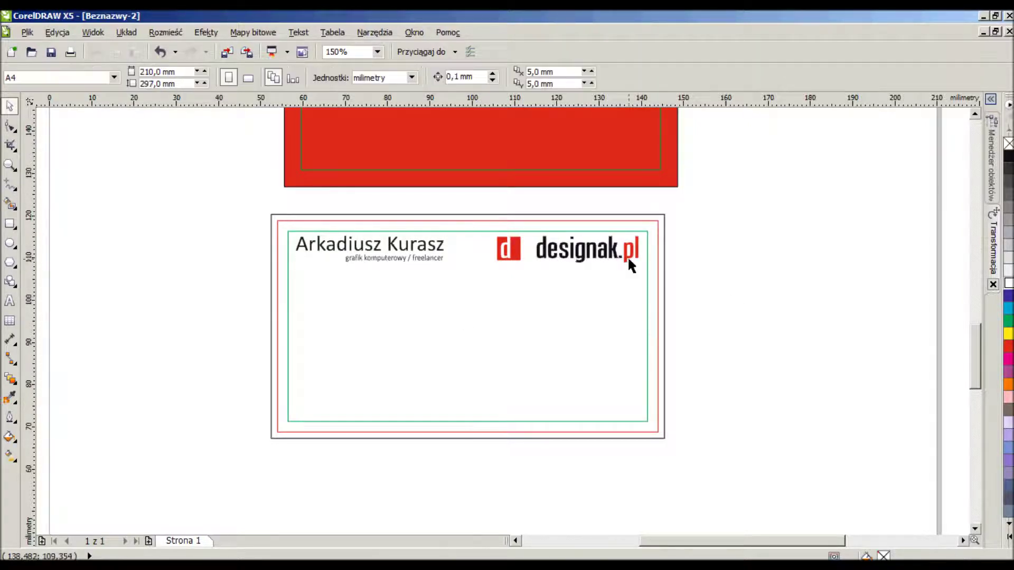
right_click(629, 259)
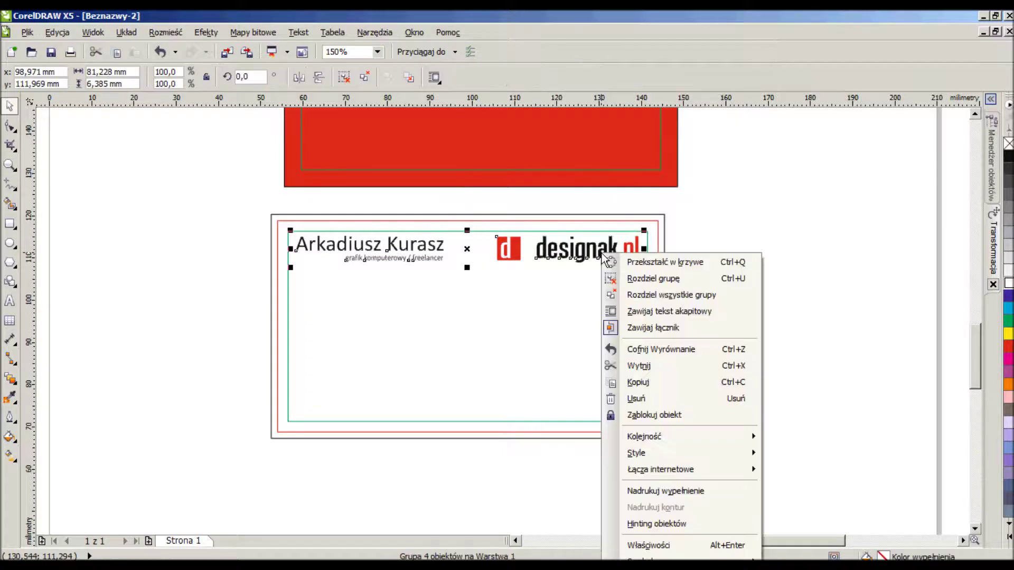
click(648, 284)
Group the two logo pieces, level them with the name, then ungroup them again.
drag(741, 279, 471, 218)
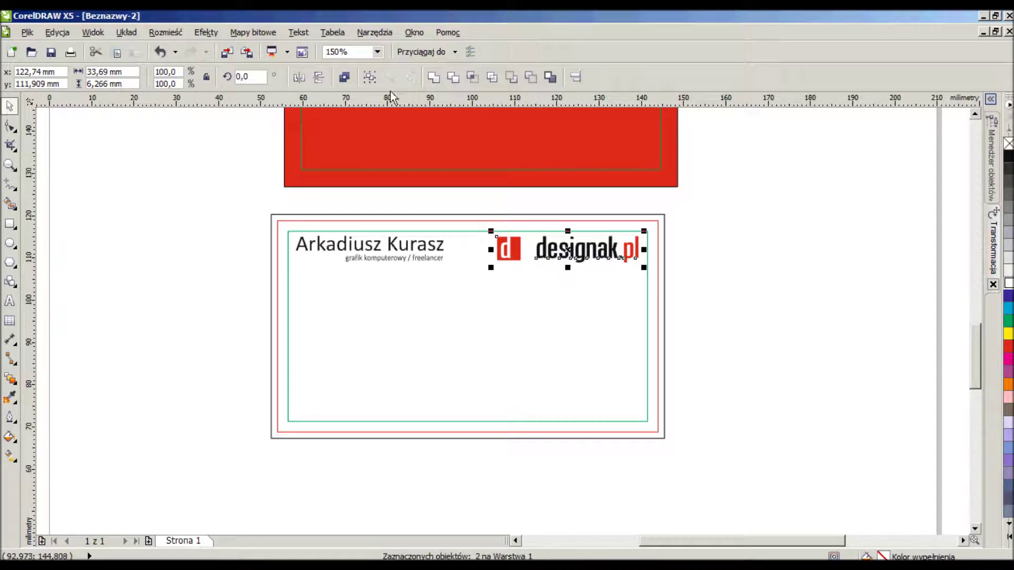
click(370, 77)
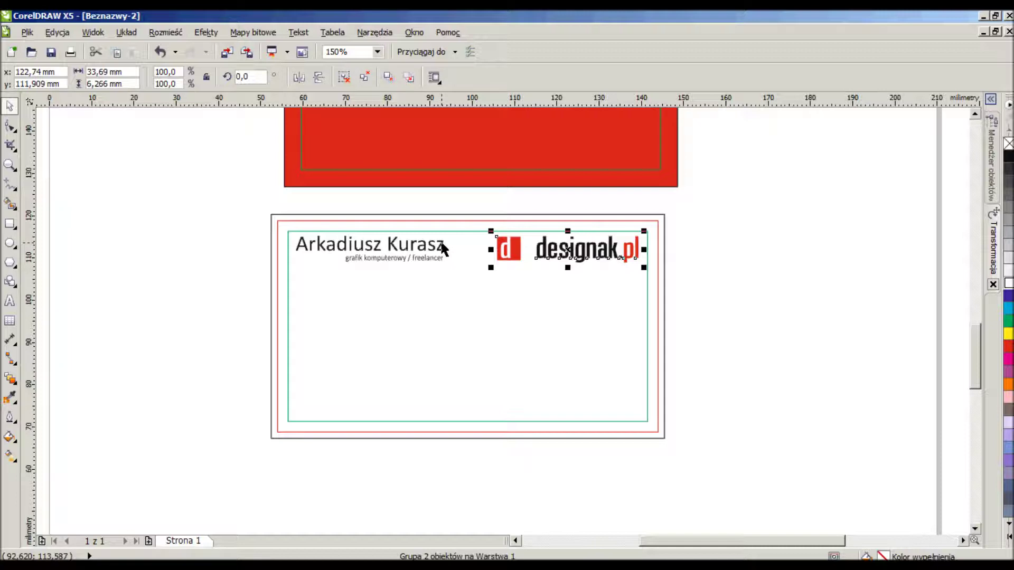
shift+click(443, 249)
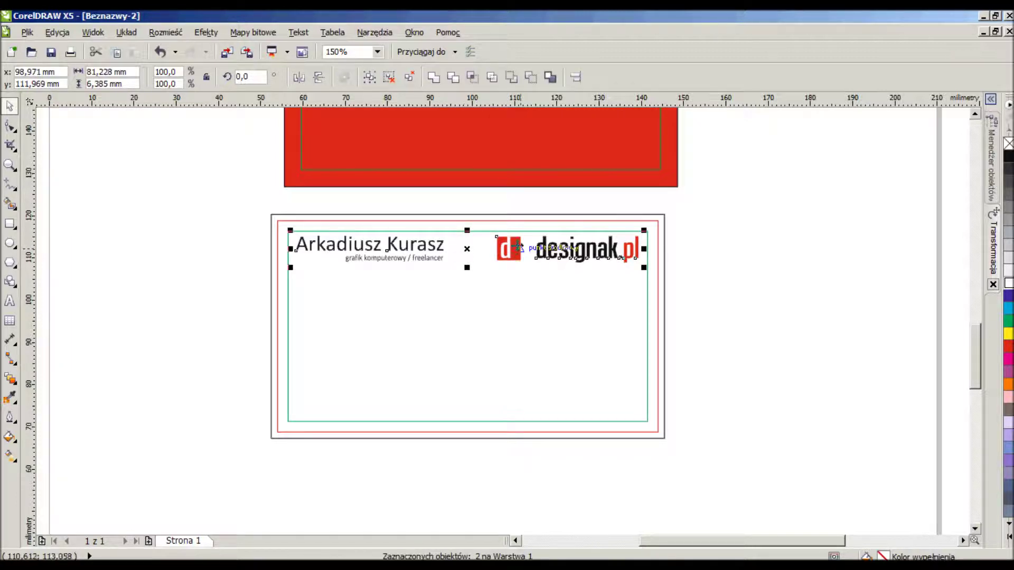
drag(509, 249, 508, 247)
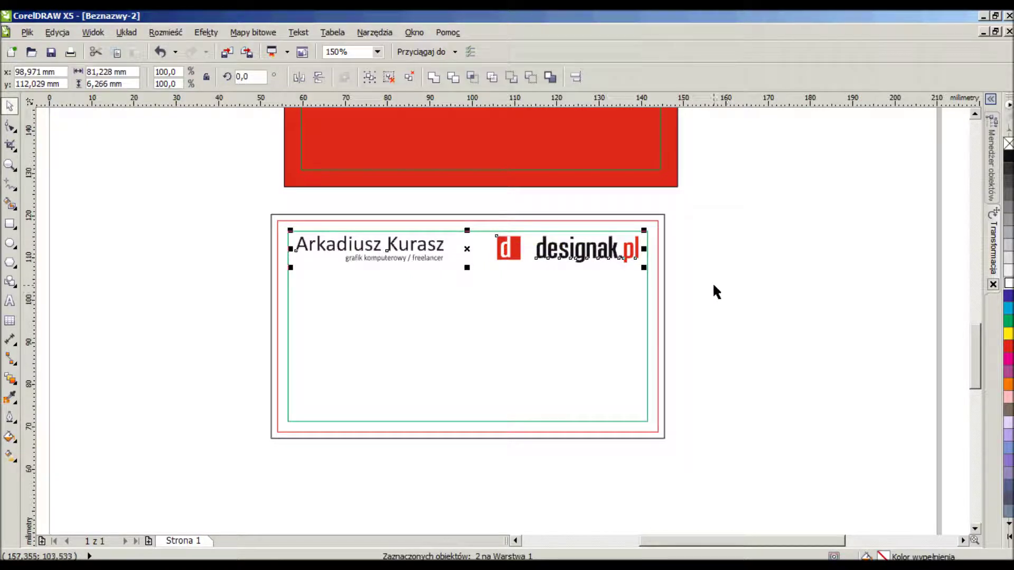
click(709, 284)
right_click(566, 248)
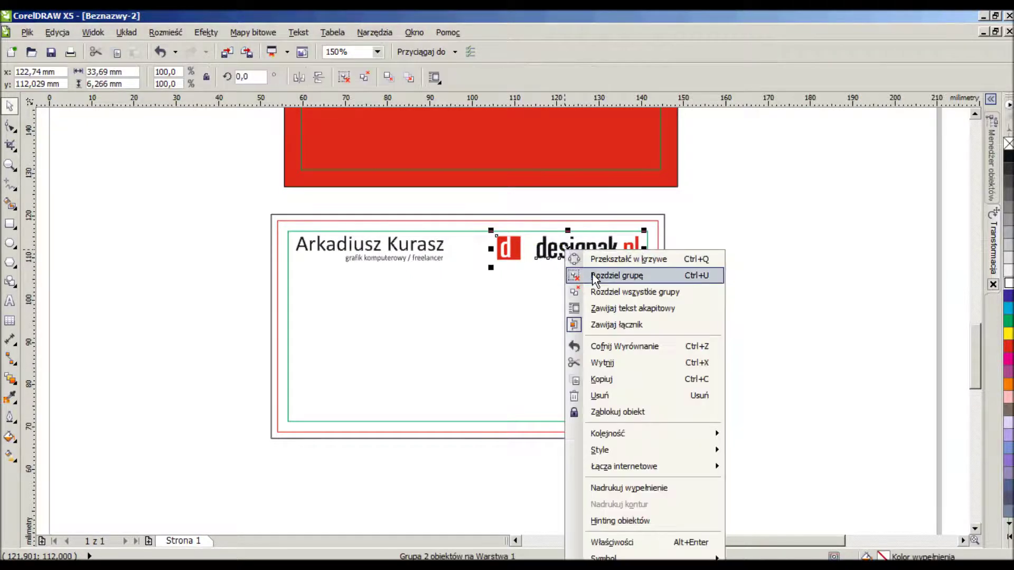
click(594, 275)
click(745, 273)
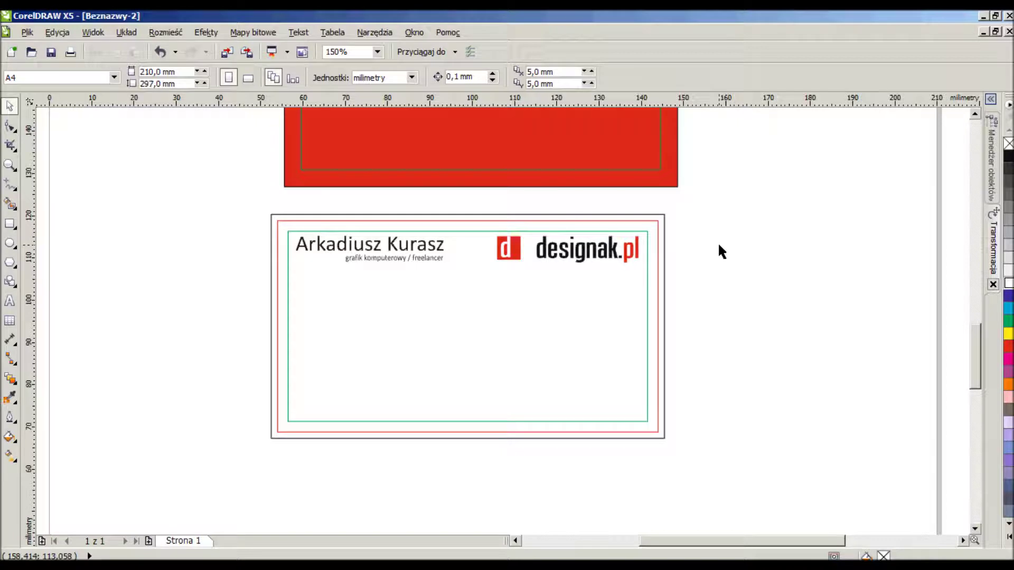
click(9, 300)
click(124, 335)
text(xxx xXX XXX)
key(Return)
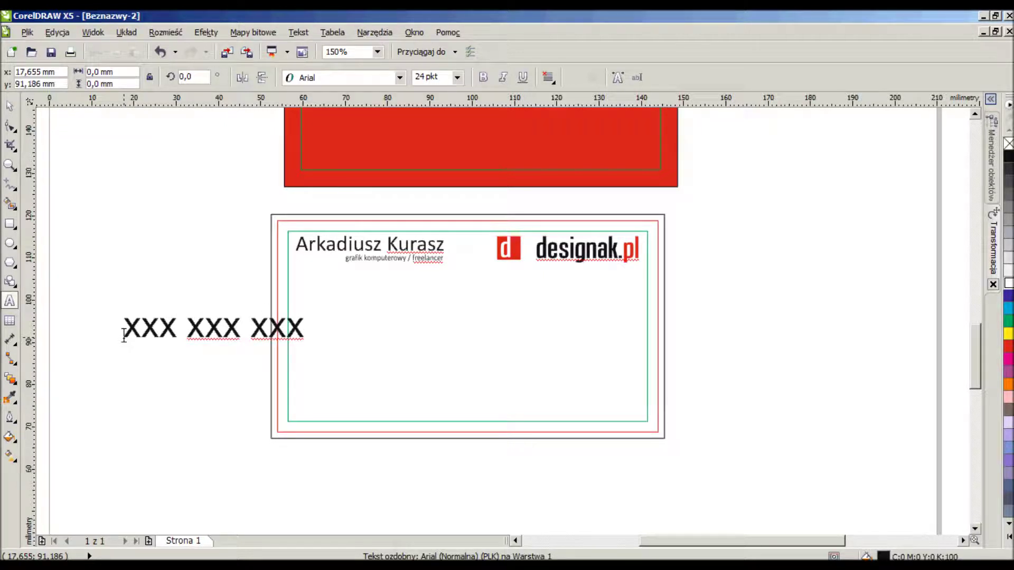
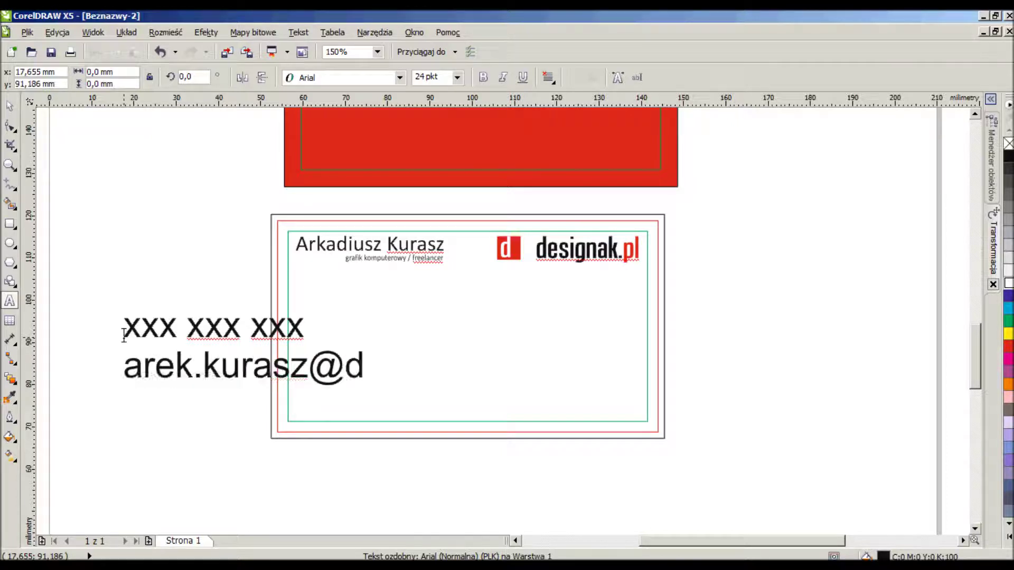
key(Return)
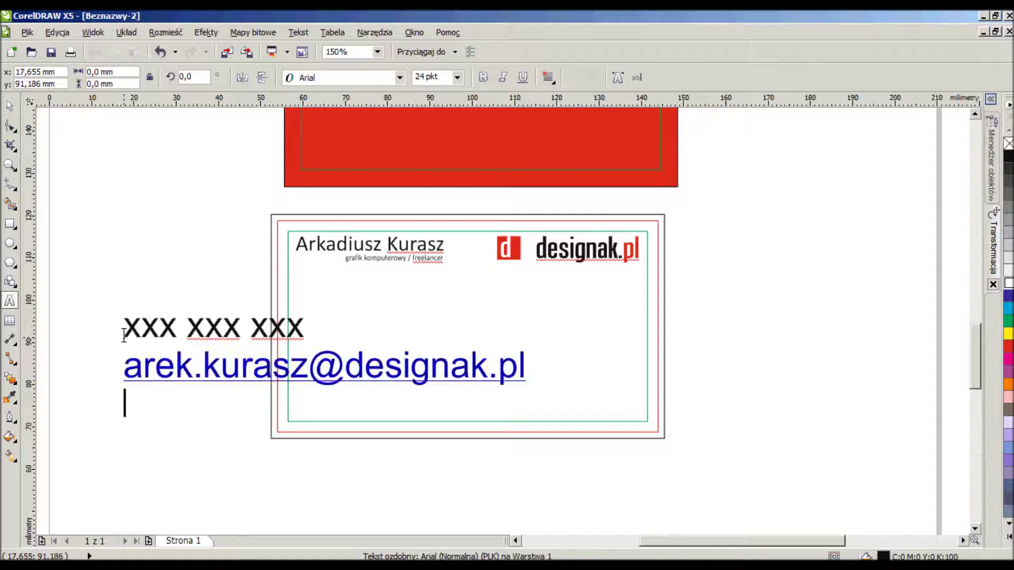
key(ctrl+z)
key(Return)
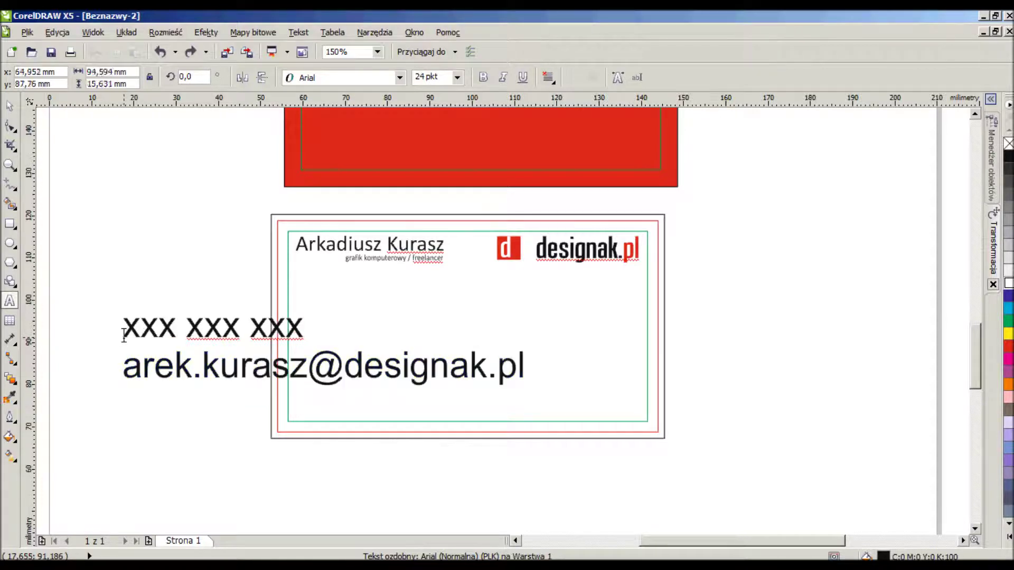
text(www.ww)
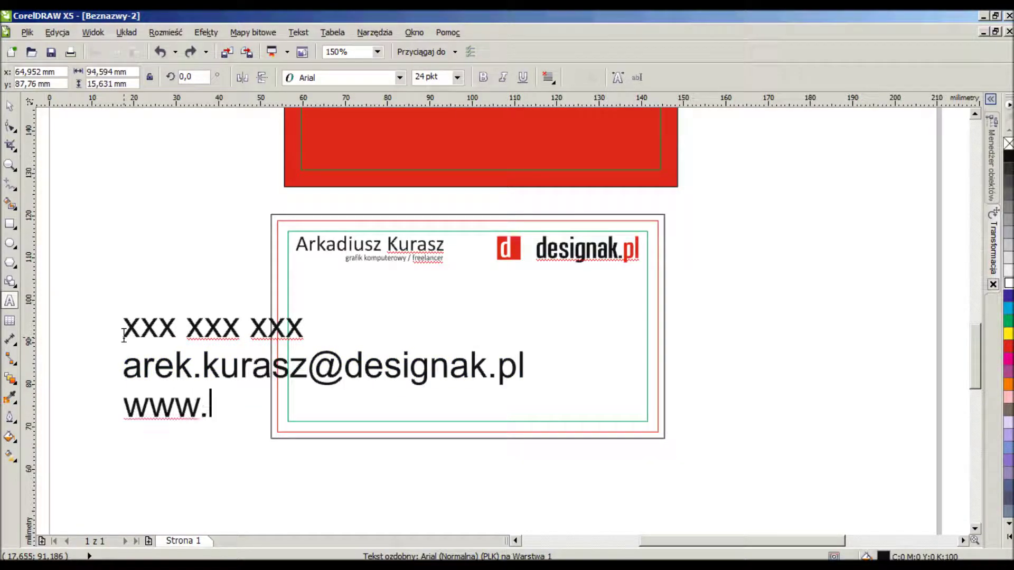
key(BackSpace)
key(BackSpace)
text(designak.pl)
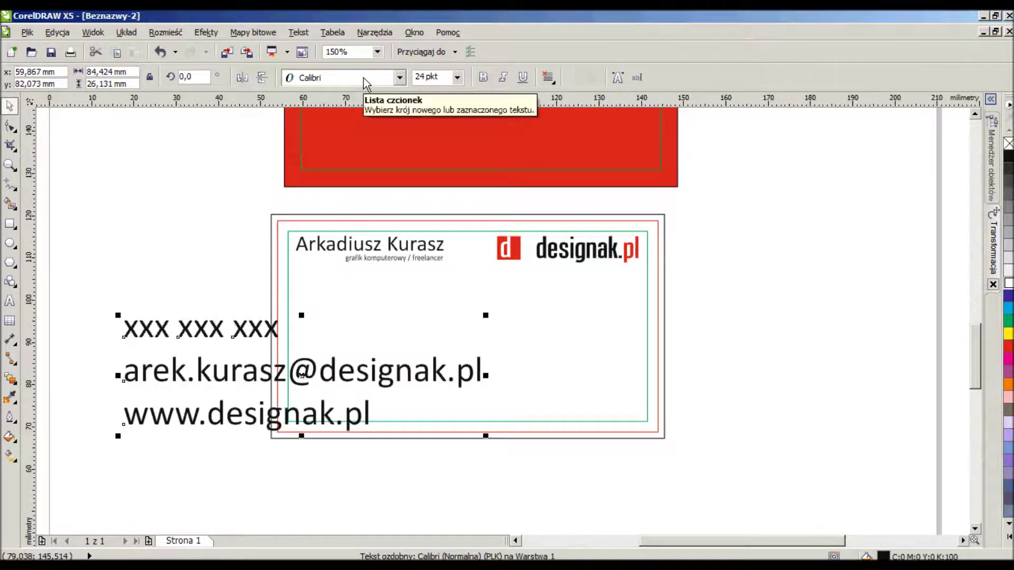
Set the contact text to 8 pt and move it into the card's lower-left corner.
click(445, 78)
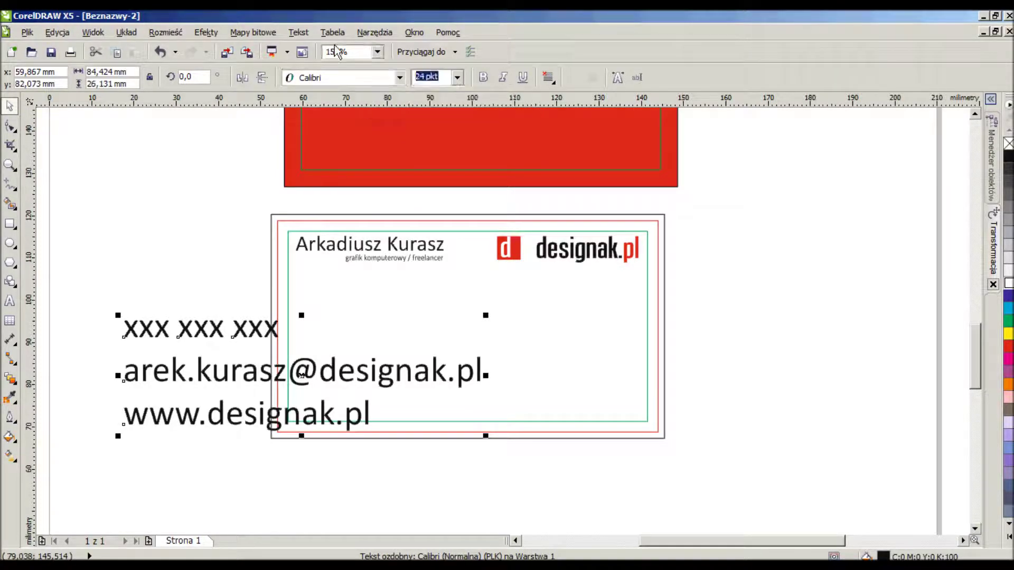
text(8)
key(Return)
drag(174, 350, 339, 385)
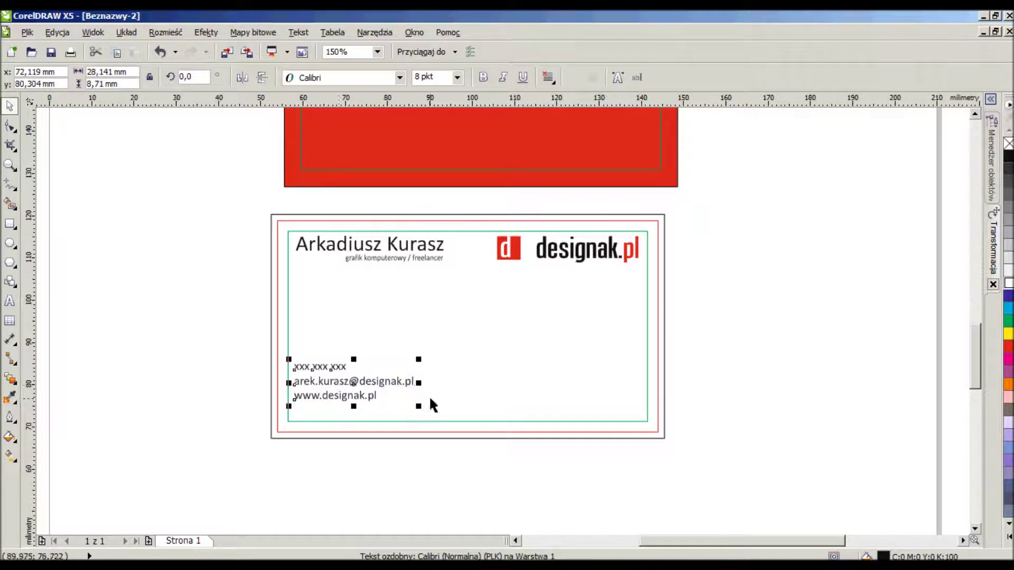
Place a copy of the contact text on the right side of the card.
drag(397, 391, 593, 398)
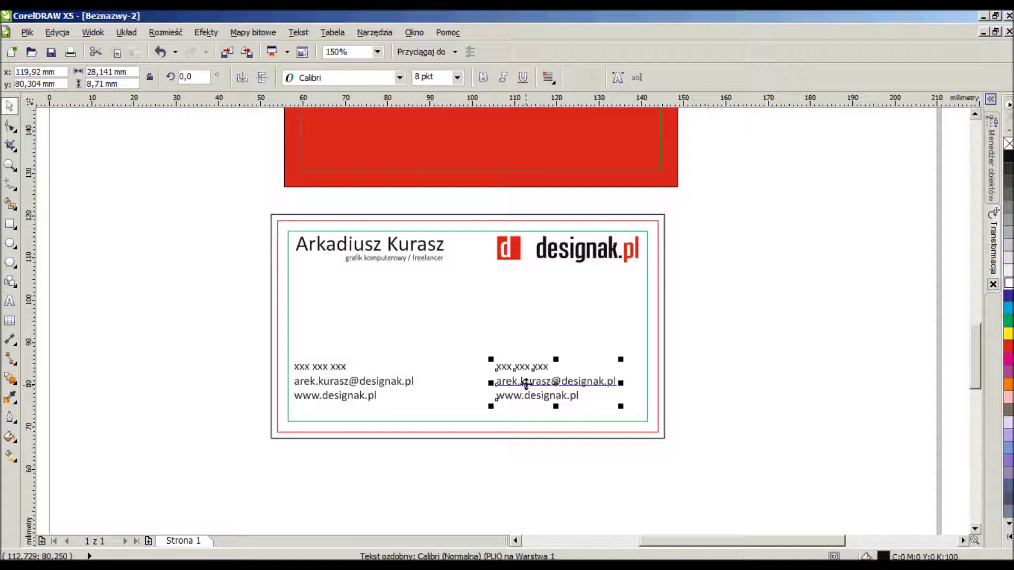
drag(526, 384, 546, 383)
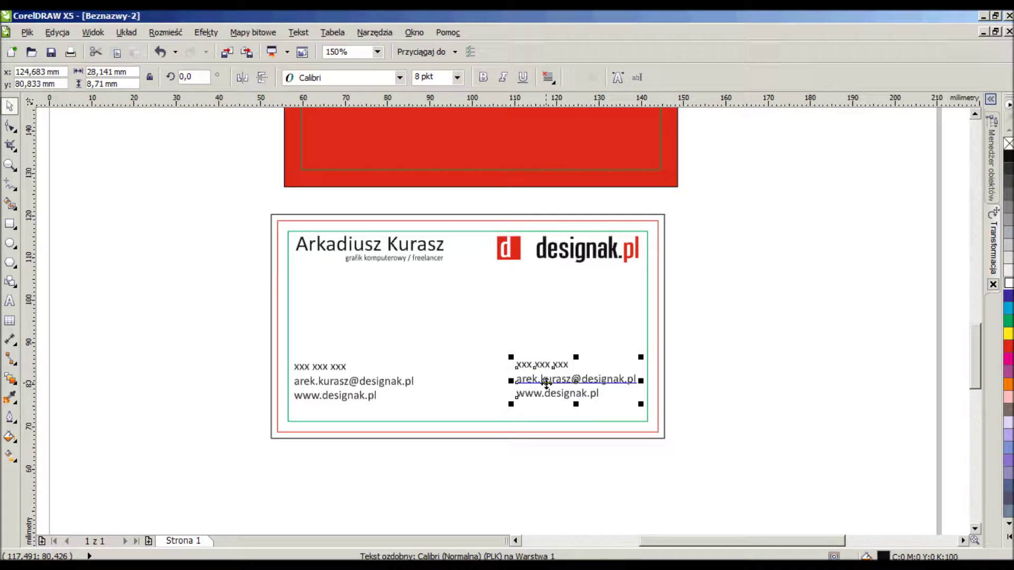
key(ctrl+z)
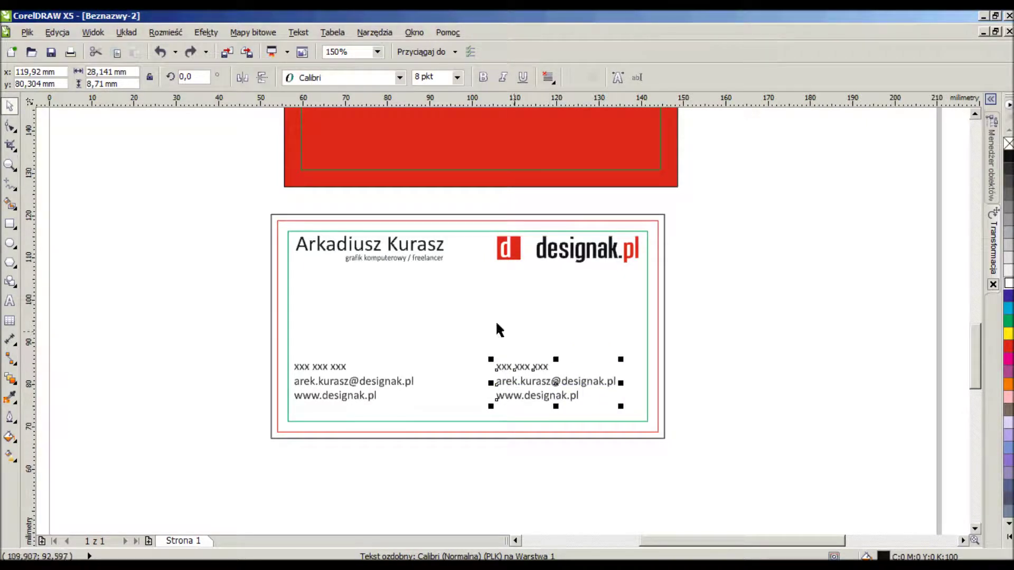
Overwrite the right block with 'Wizytówki, papier firmowy, / strony internetowe, roll-up, / ulotki, plakaty i wiele innych..'.
click(4, 304)
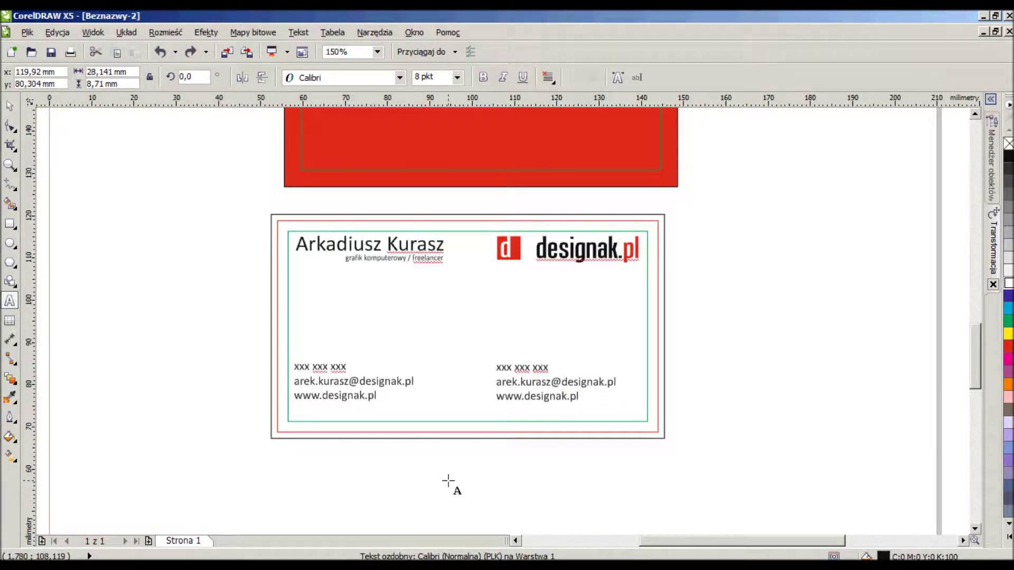
key(ctrl+a)
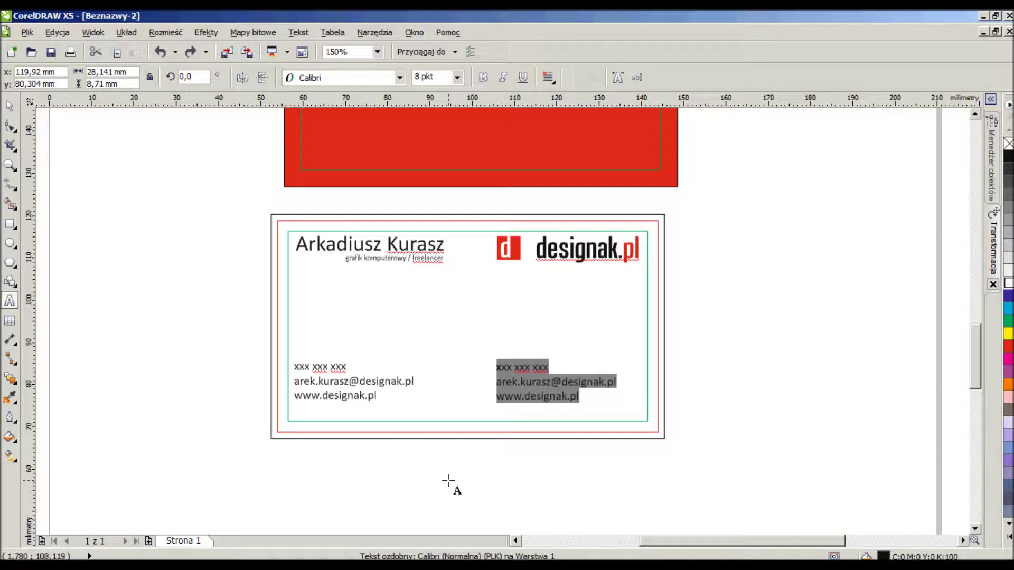
text(Wiz)
key(BackSpace)
text(ytówki, p)
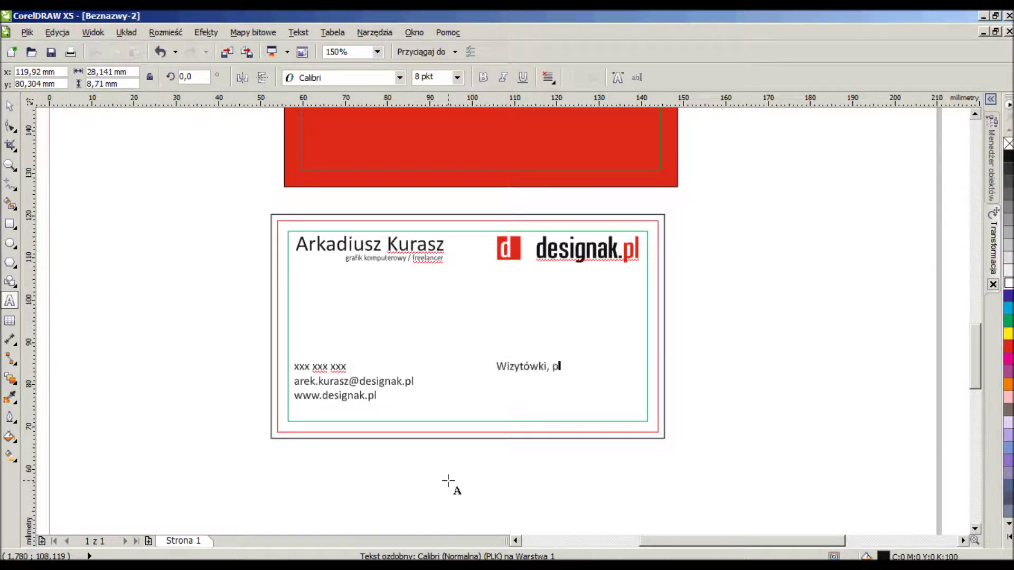
text(apier firmowy,)
key(Return)
text(strony internetowe, )
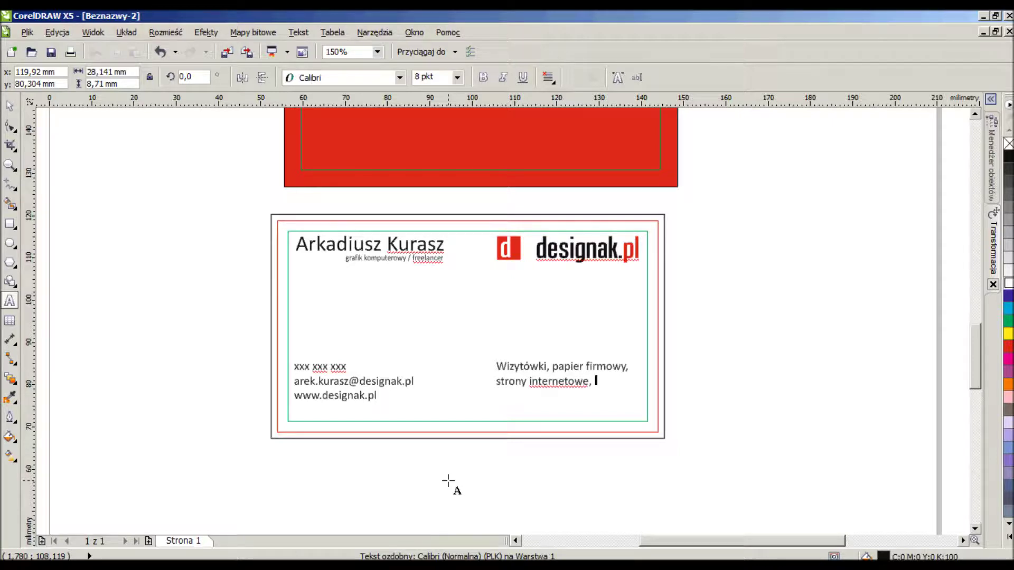
text(roll-up,)
key(Return)
text(ulotki, plakaty,)
key(BackSpace)
text(i wiele )
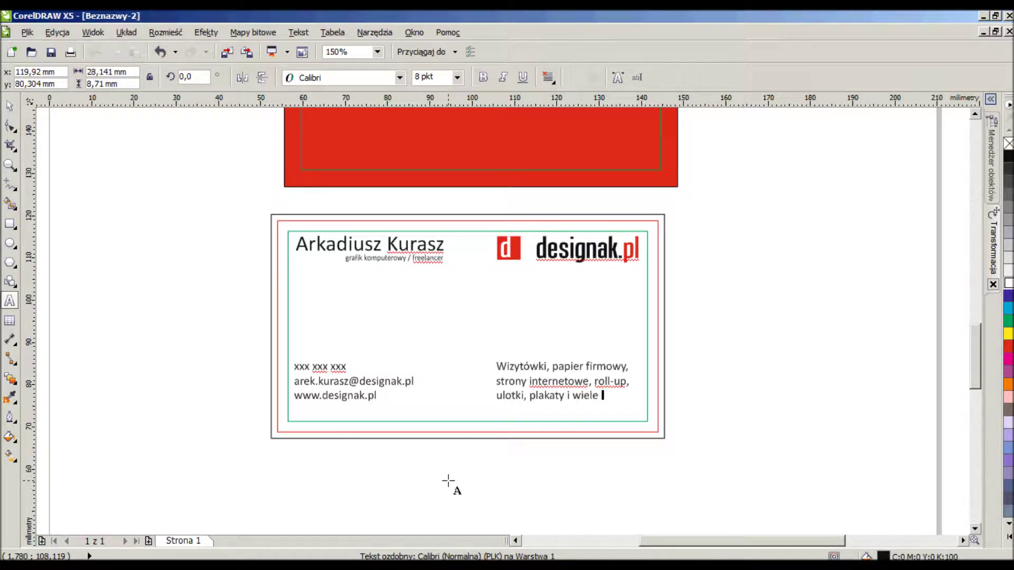
text(innych..)
key(ctrl+space)
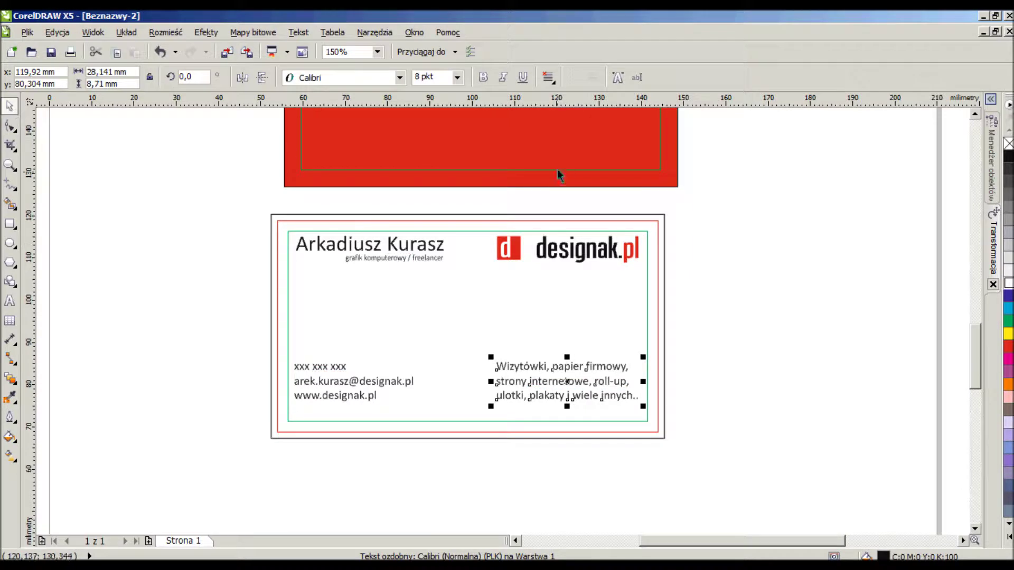
Force-justify the services list and resize its block to fit the column.
click(548, 77)
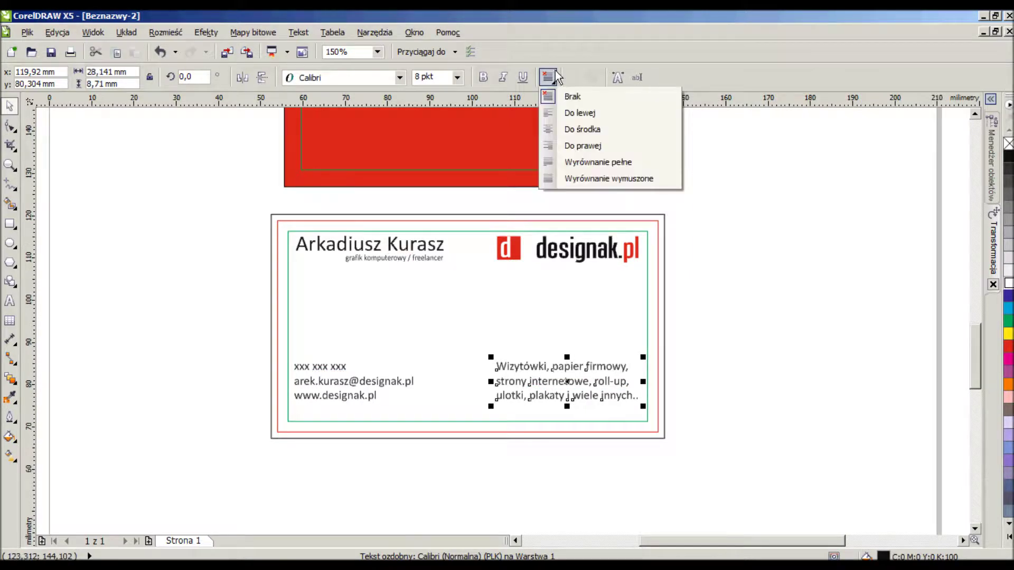
click(603, 179)
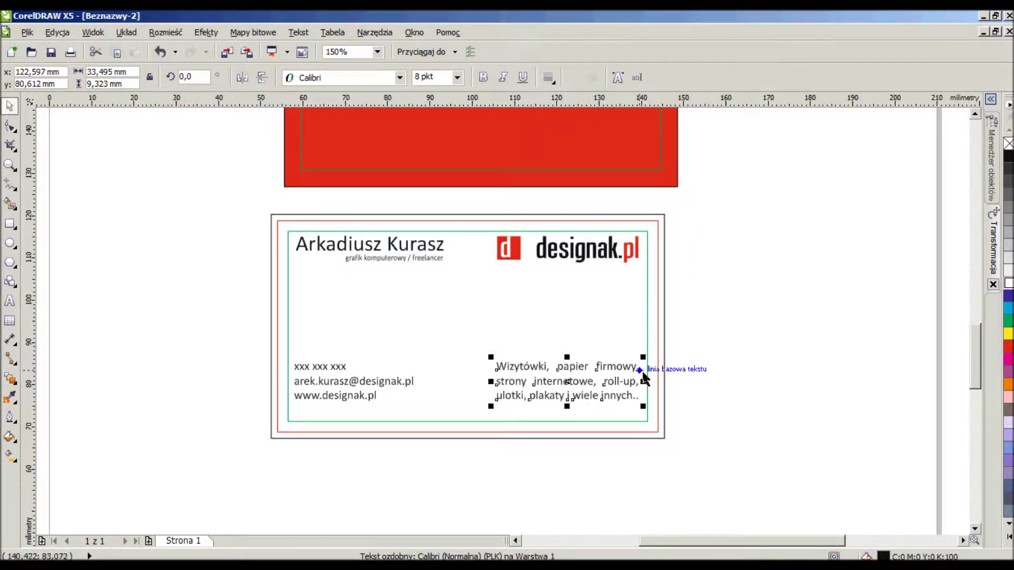
drag(643, 381, 645, 261)
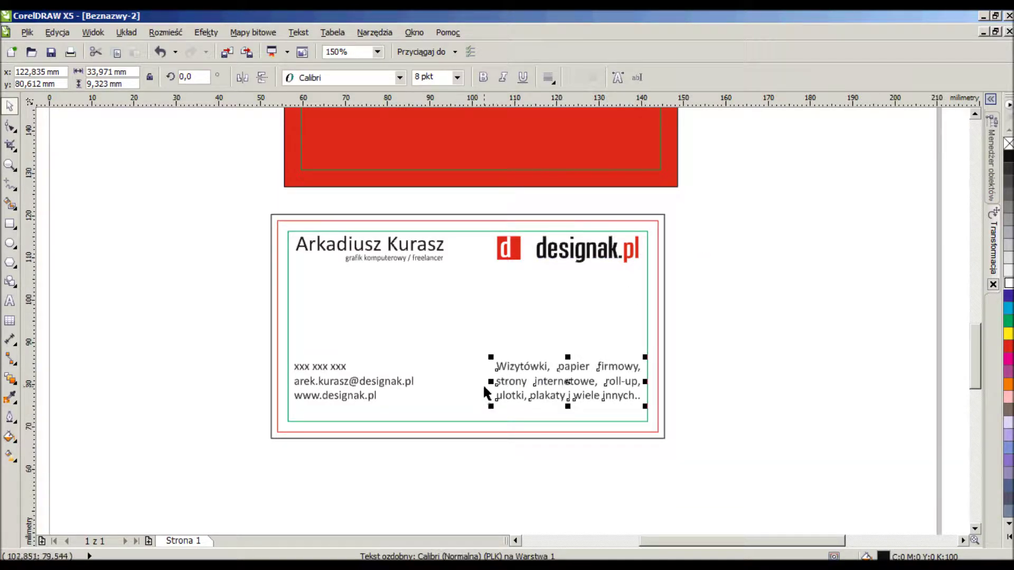
drag(490, 382, 492, 262)
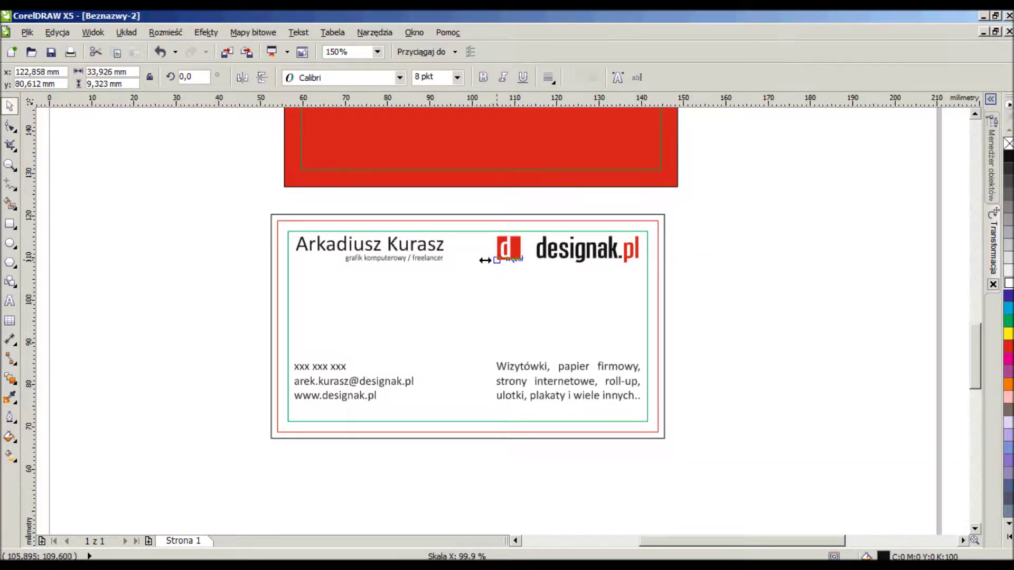
Lower both bottom text blocks closer to the card's bottom edge.
click(401, 381)
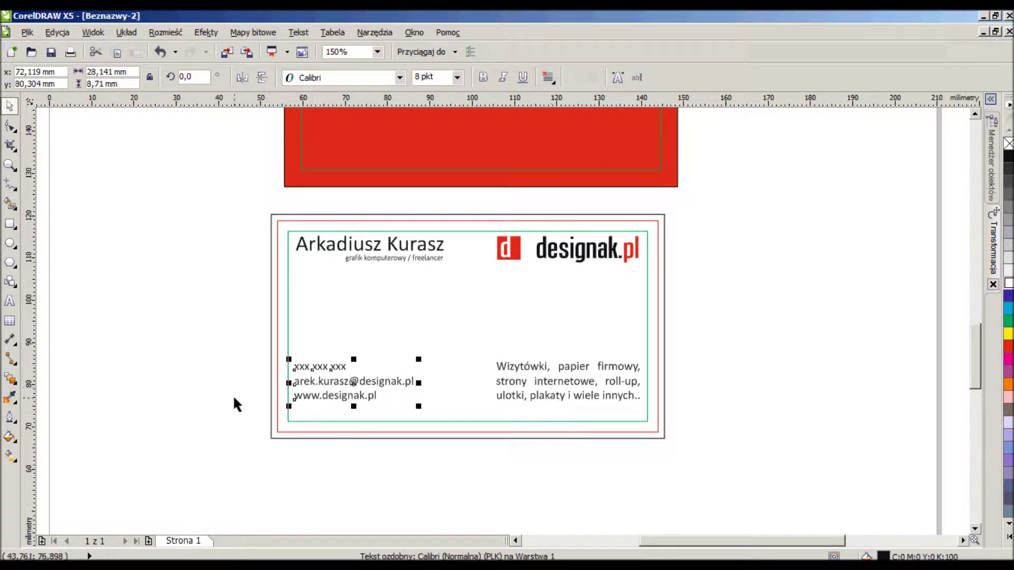
drag(673, 436, 83, 323)
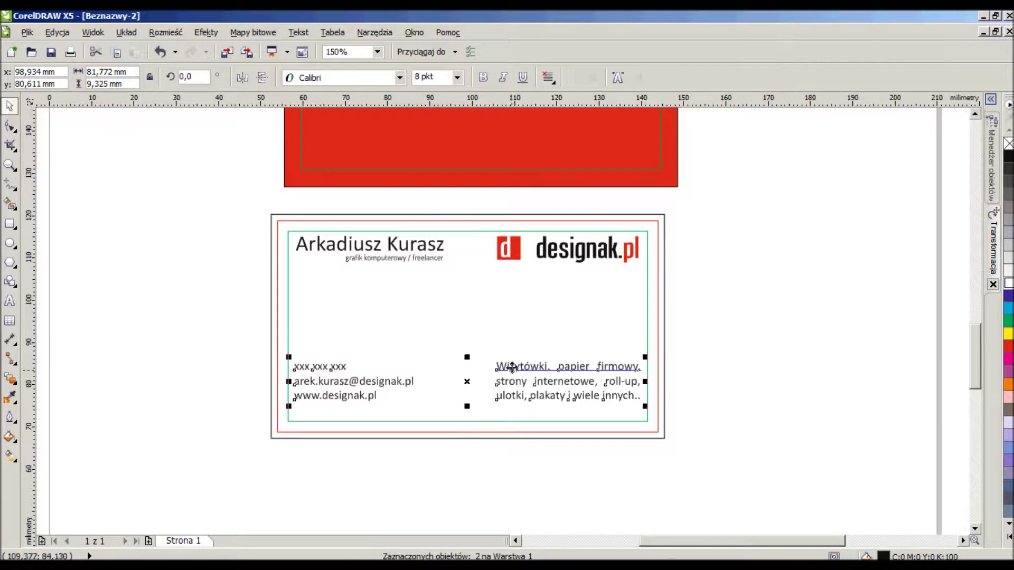
drag(520, 374, 520, 389)
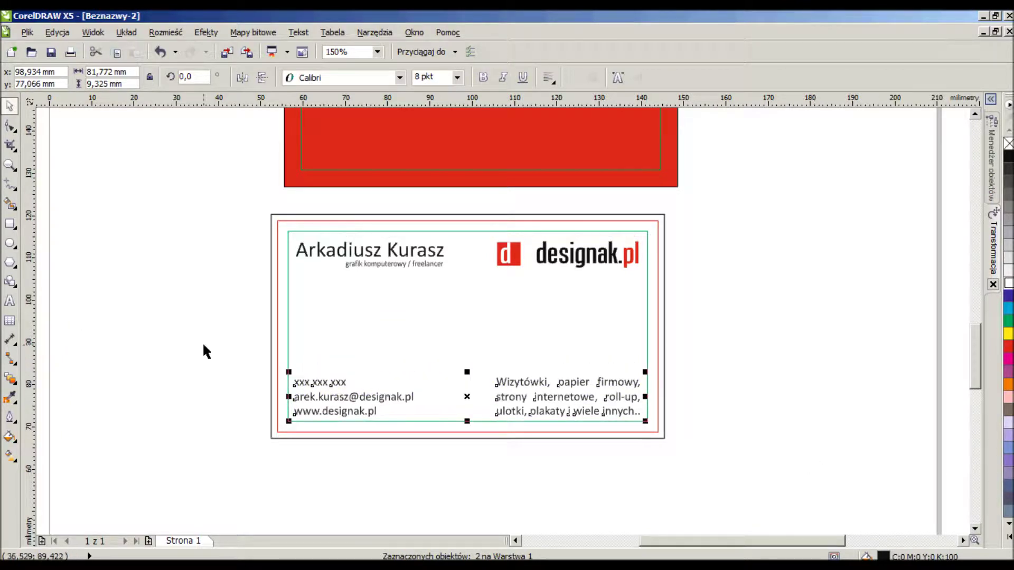
key(Up)
key(Up)
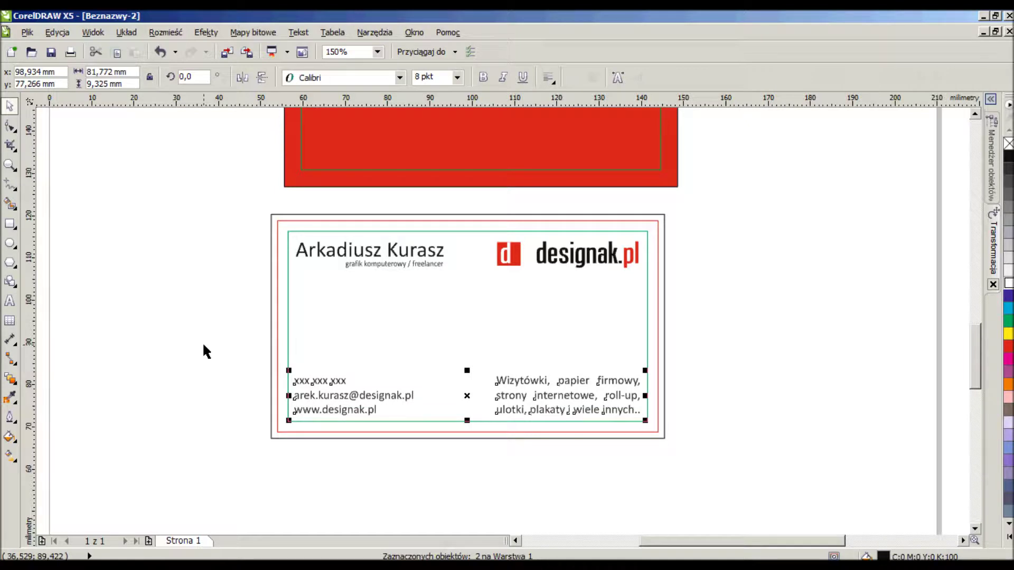
click(204, 346)
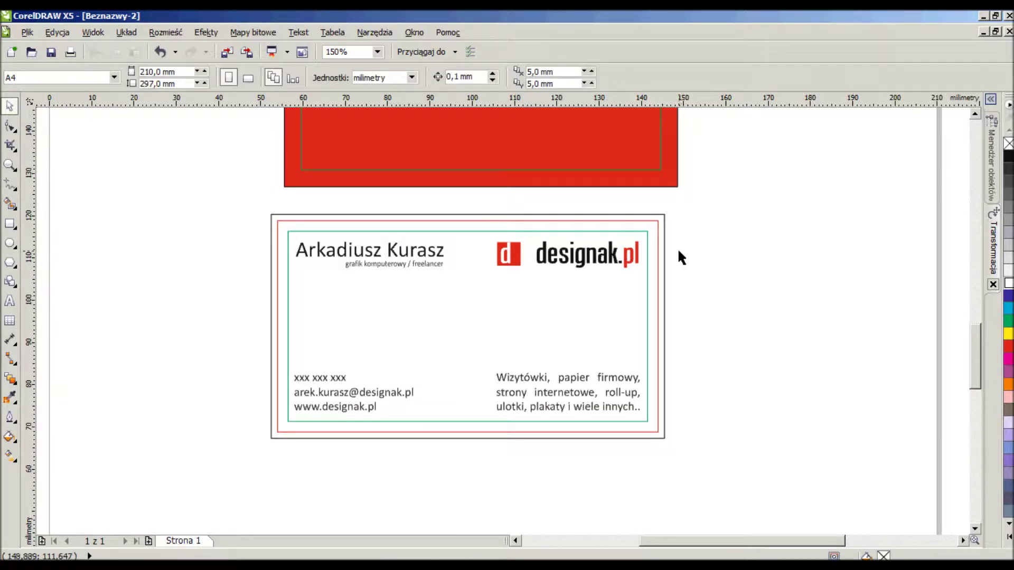
scroll(674, 254, down, 4)
scroll(797, 221, up, 2)
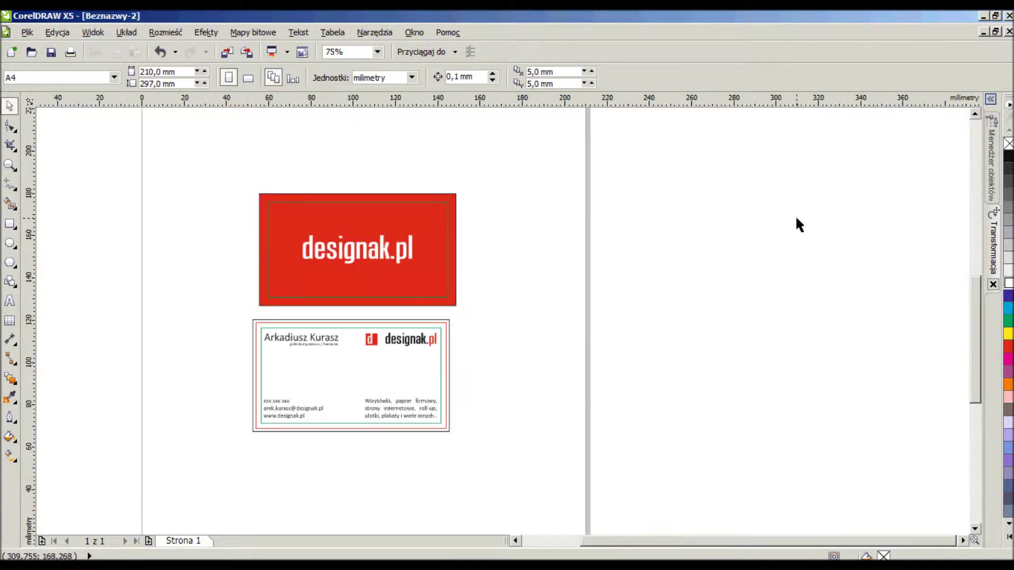
drag(568, 467, 126, 172)
drag(360, 251, 270, 239)
drag(230, 267, 806, 265)
scroll(619, 300, down, 2)
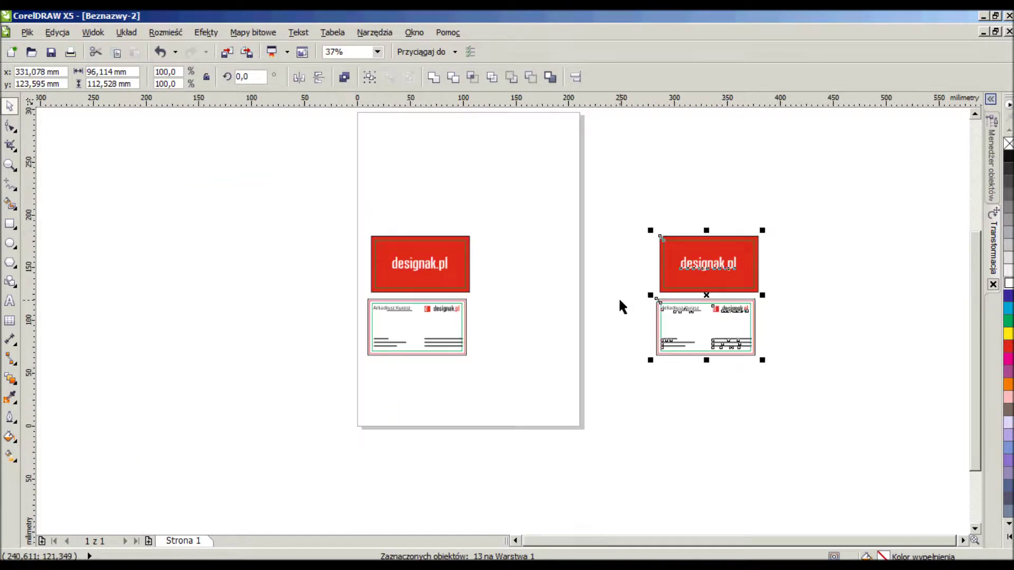
scroll(789, 292, up, 2)
scroll(501, 287, down, 2)
scroll(501, 287, up, 2)
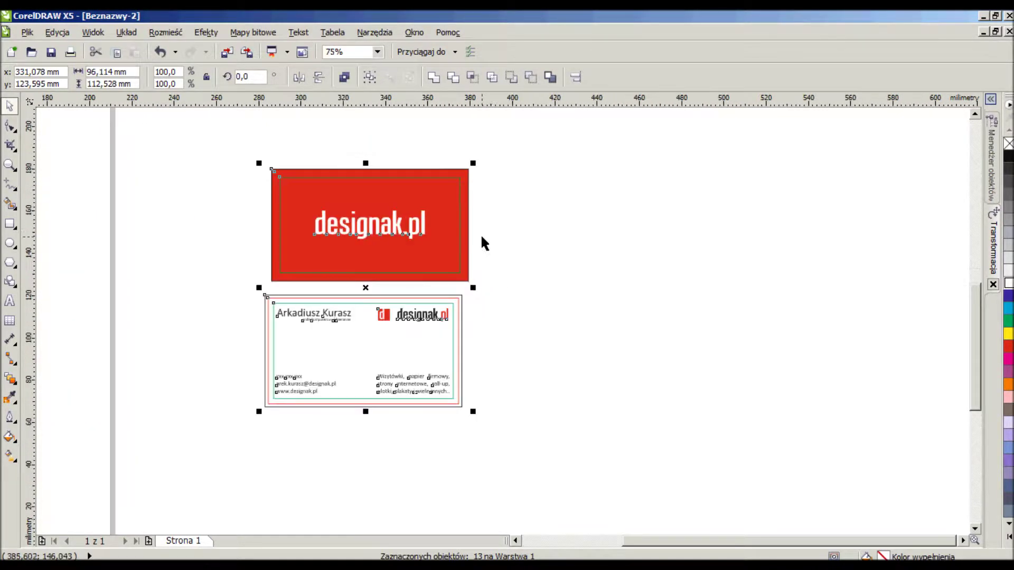
click(599, 256)
click(439, 188)
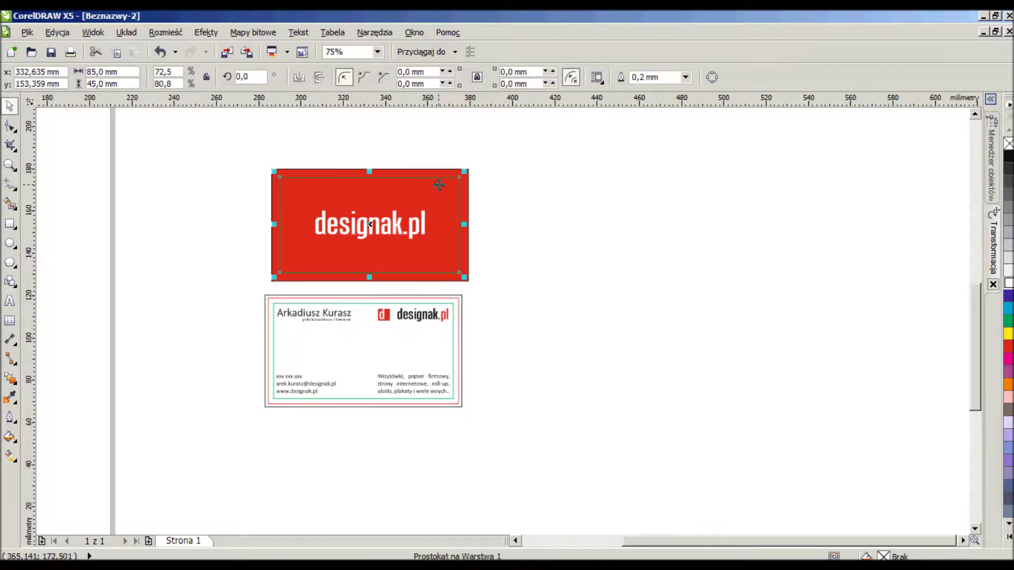
click(436, 349)
click(437, 346)
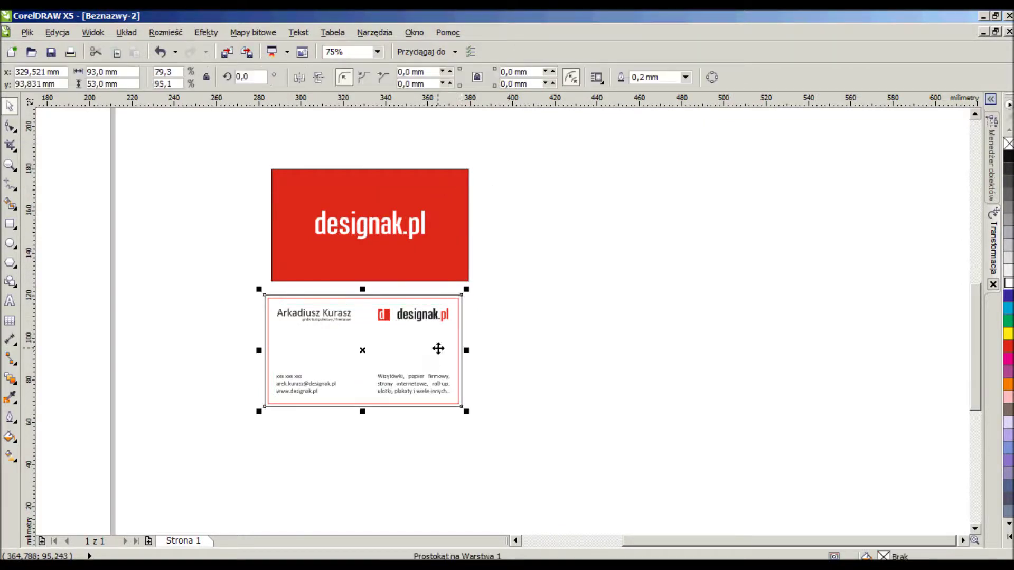
click(456, 234)
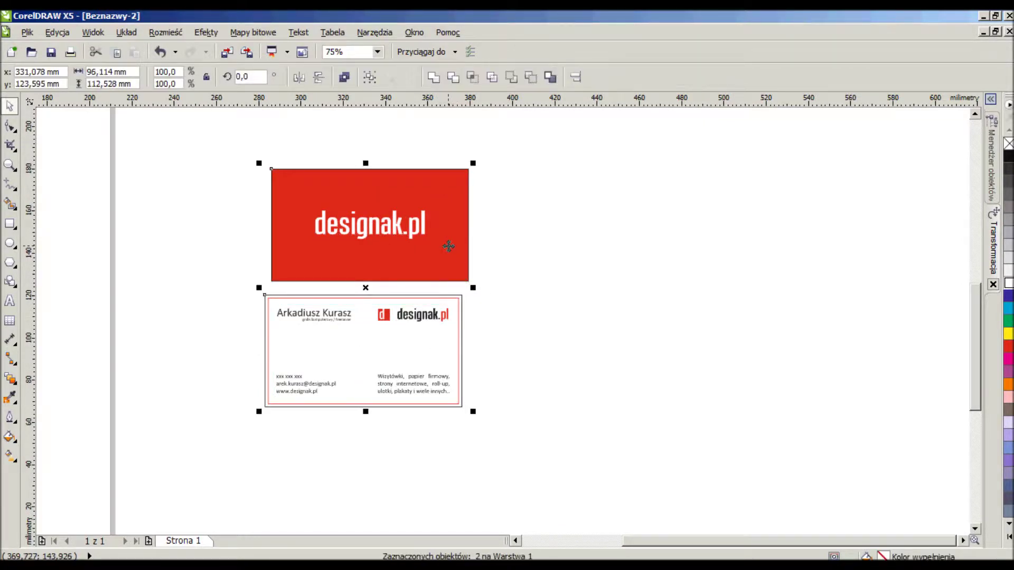
click(569, 341)
click(442, 352)
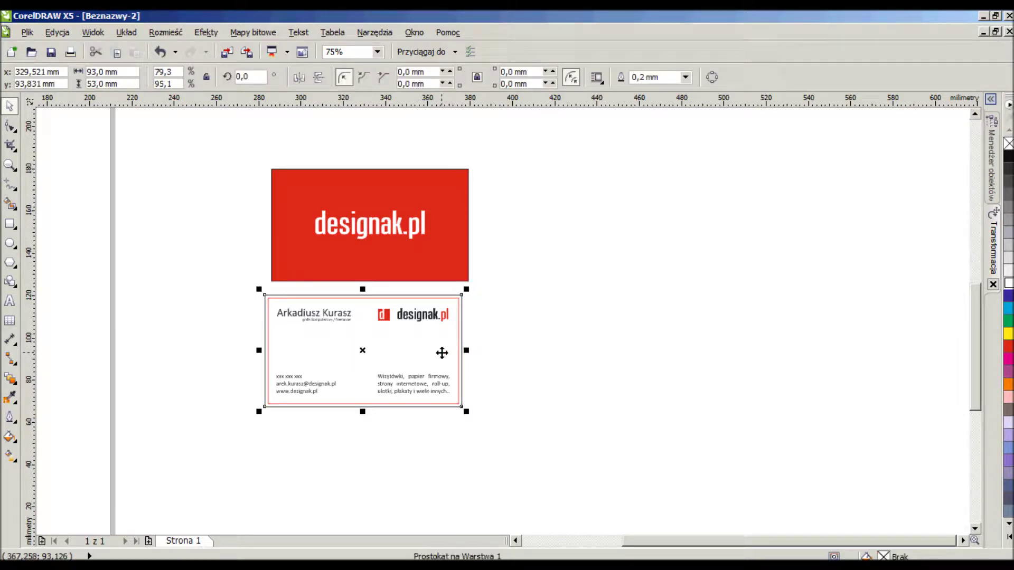
key(Escape)
click(455, 319)
click(417, 370)
Place the 90×50 mm rectangle right of the cards with a copy above it.
drag(365, 351, 596, 351)
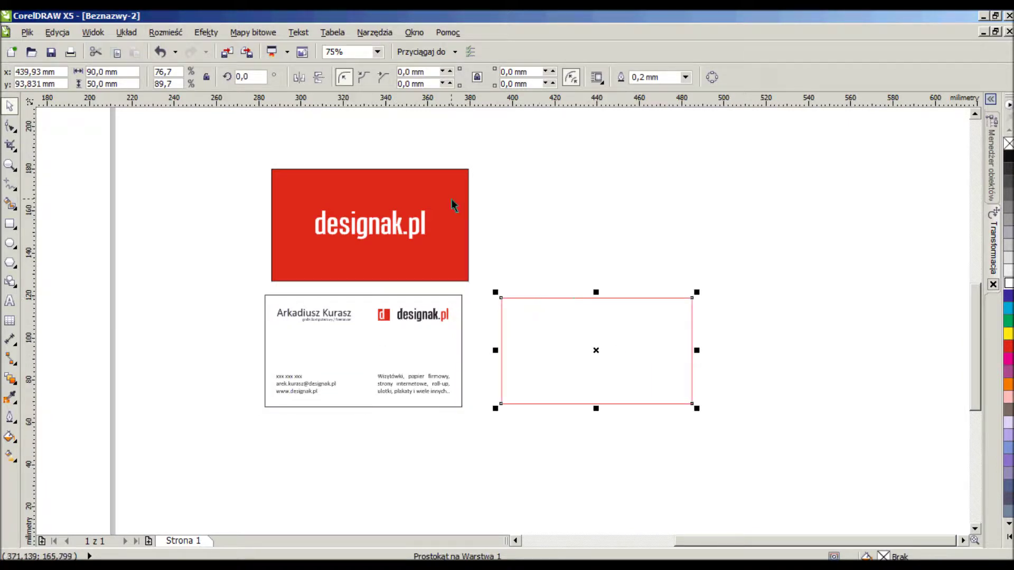
drag(609, 336, 609, 203)
shift+click(695, 318)
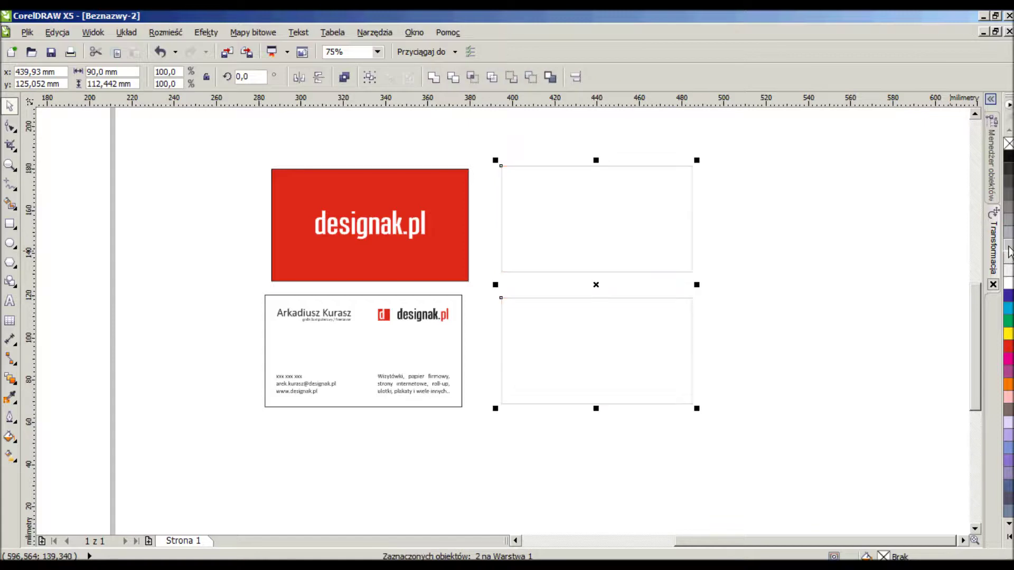
Group the back card's seven objects and the red card's three objects.
drag(525, 469, 224, 285)
click(364, 77)
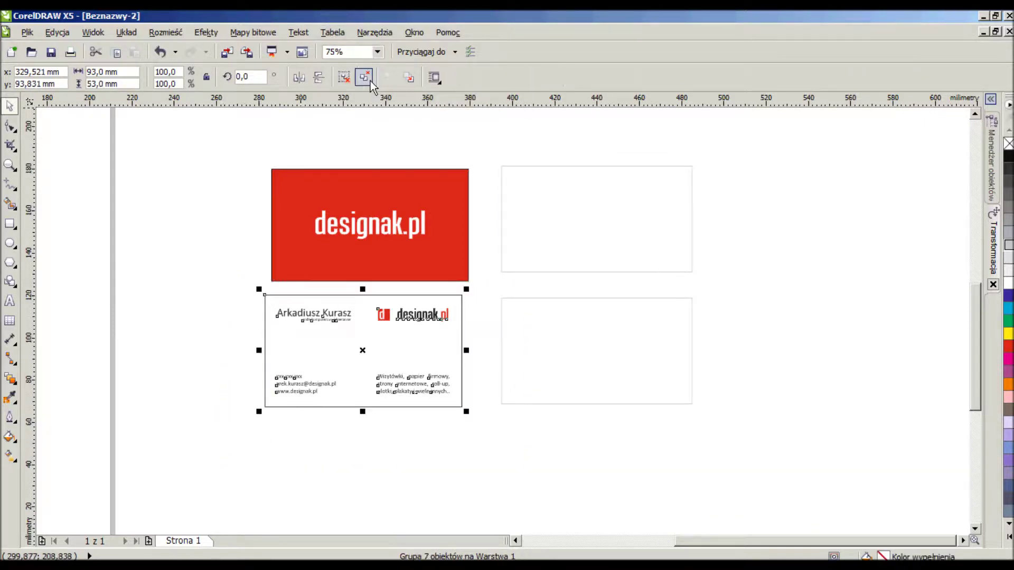
drag(232, 140, 495, 289)
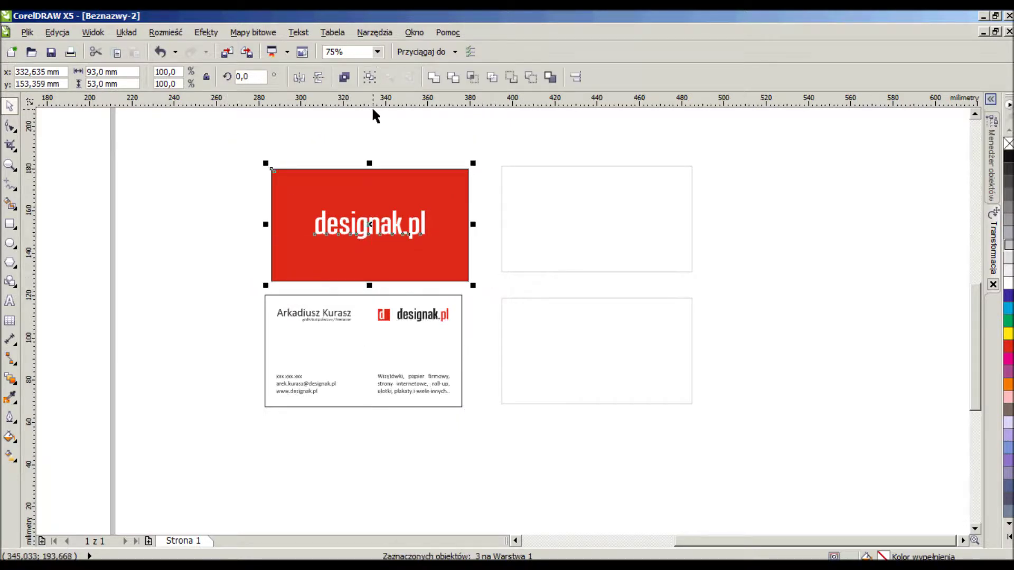
click(370, 78)
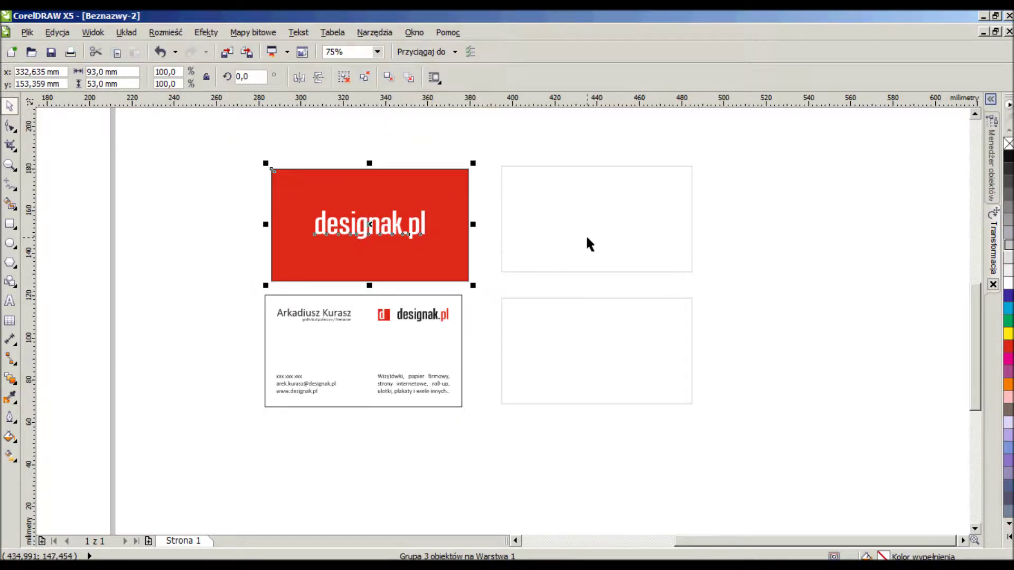
drag(209, 120, 559, 485)
Send both card groups to the back of the page.
right_click(424, 240)
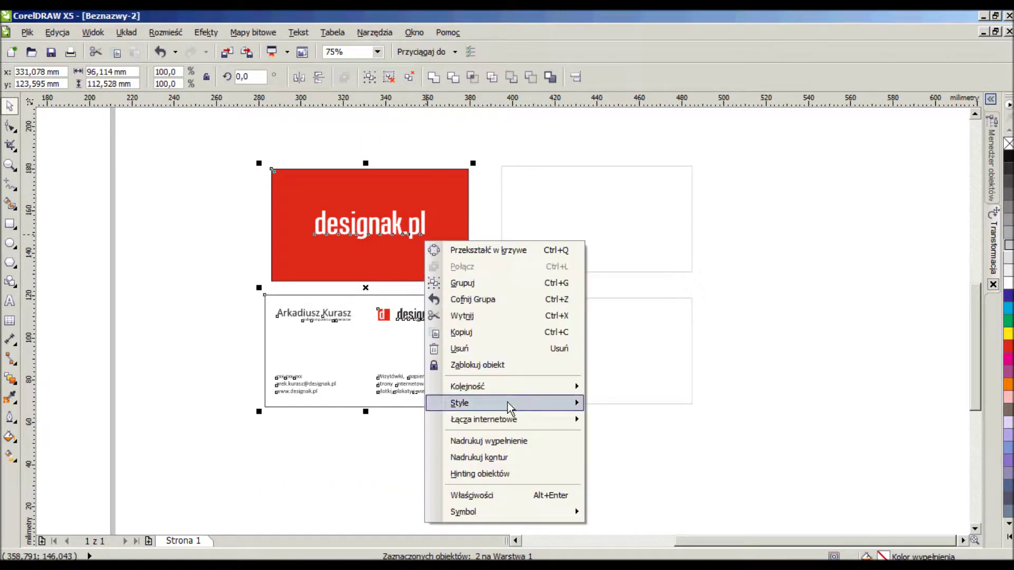
mouse_move(494, 389)
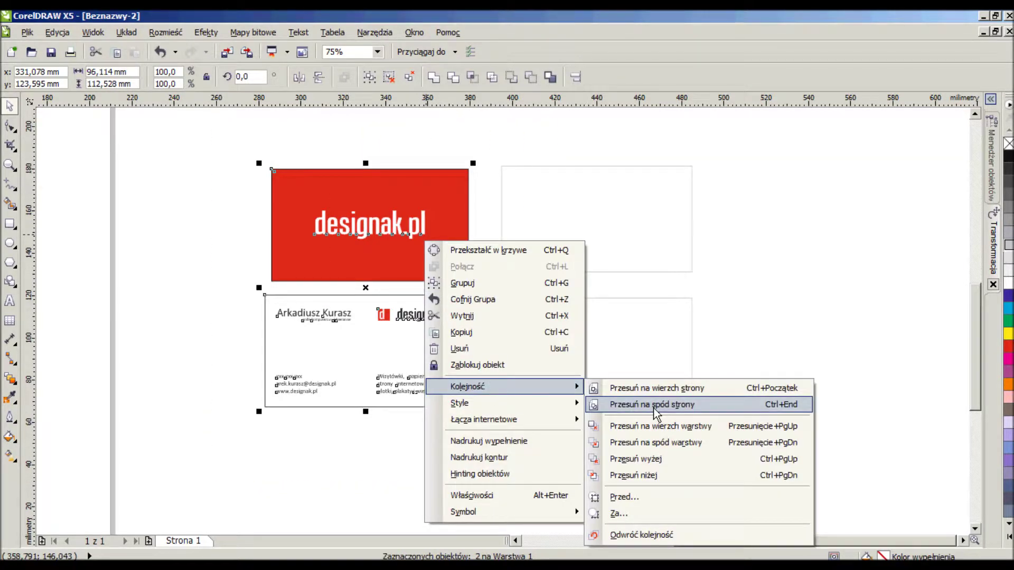
click(654, 408)
click(253, 164)
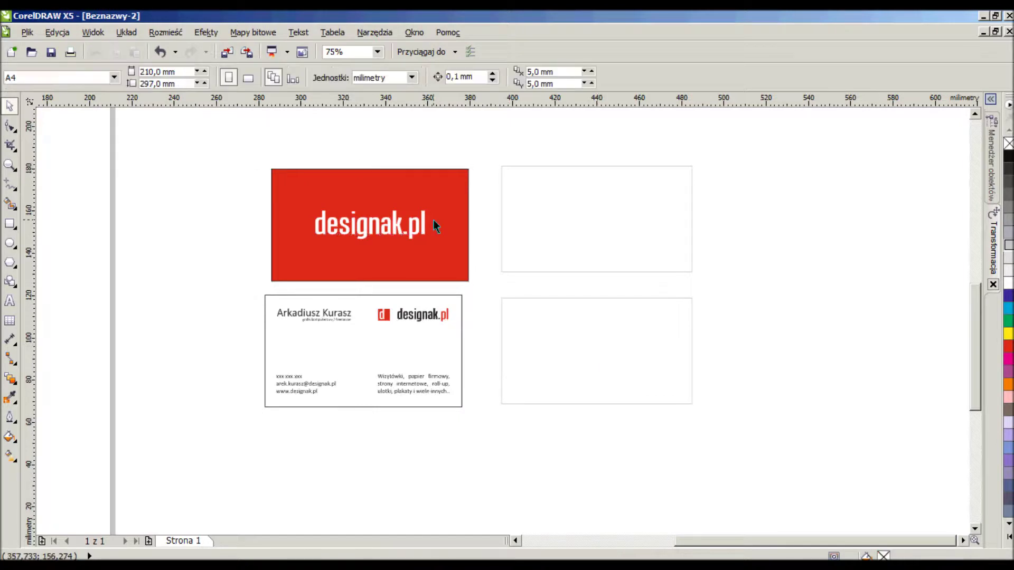
Centre the red front card horizontally and vertically on the upper empty frame.
click(445, 208)
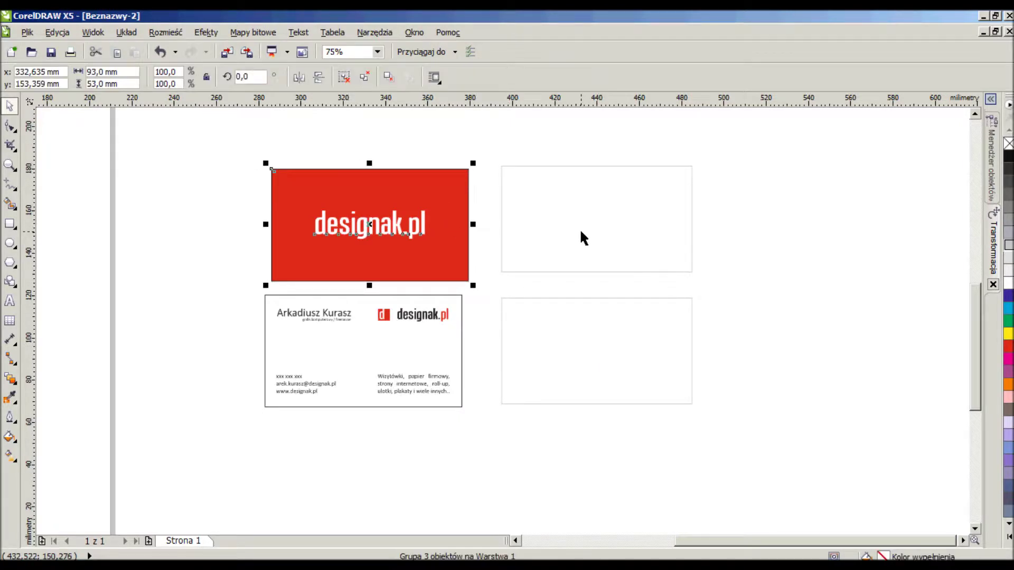
shift+click(616, 217)
key(c)
key(e)
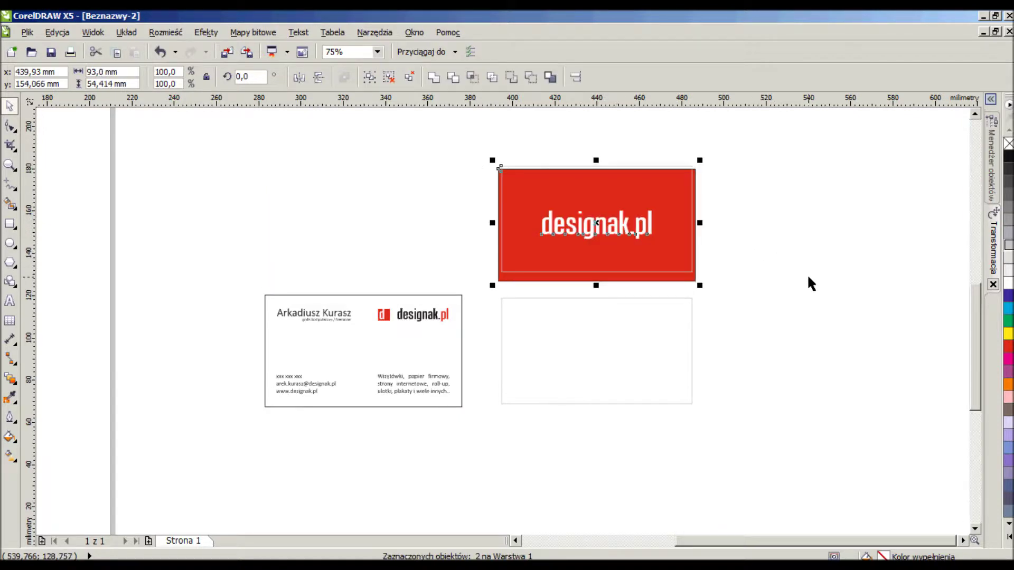
Centre the white back card horizontally and vertically on the lower empty frame.
click(369, 343)
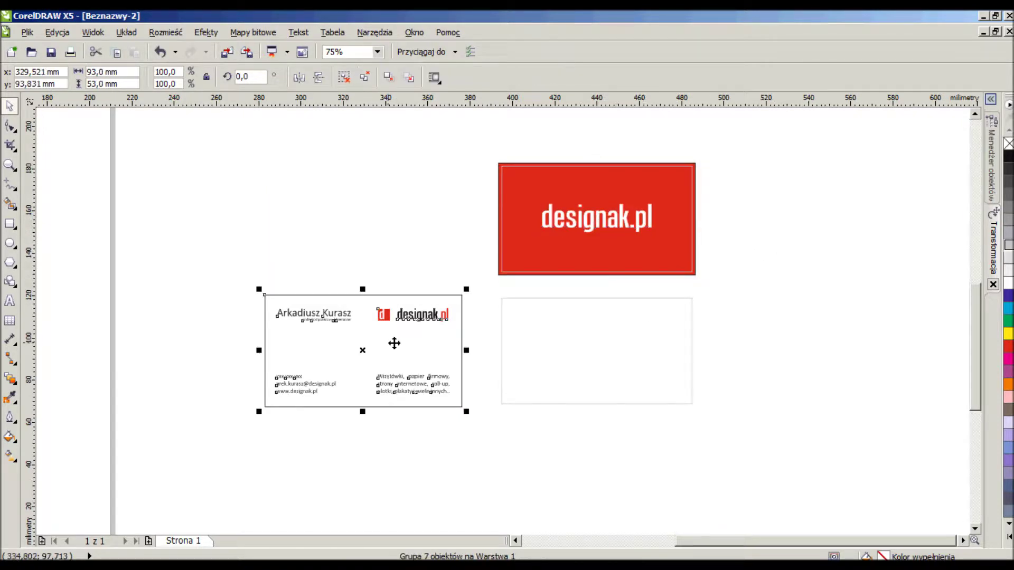
shift+click(624, 366)
key(c)
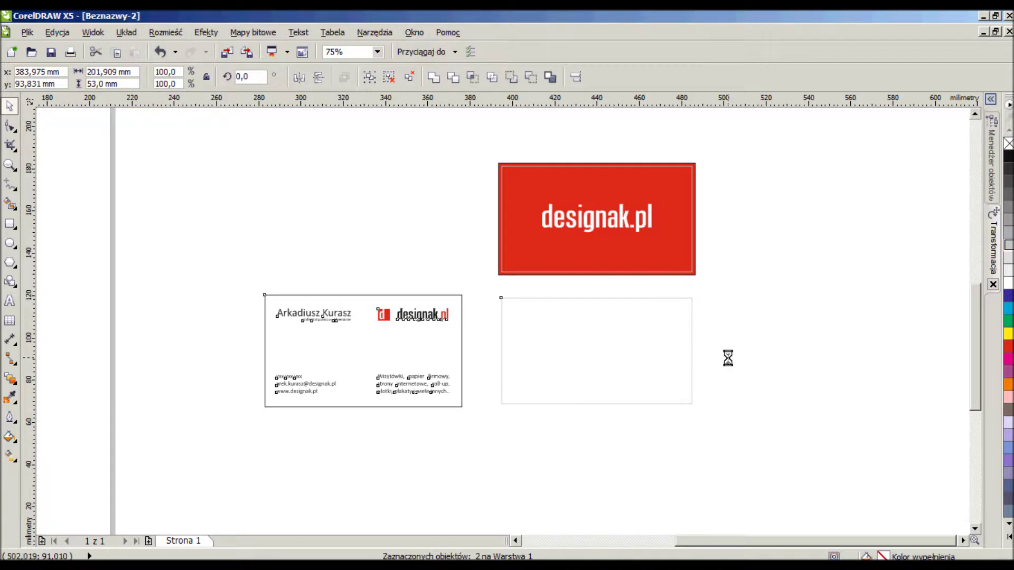
key(e)
click(759, 347)
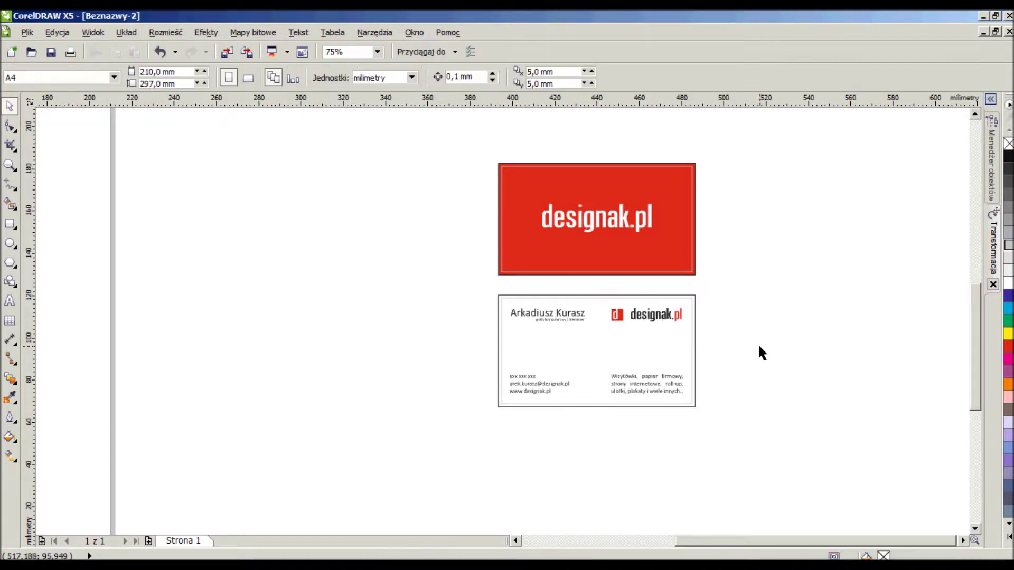
click(695, 273)
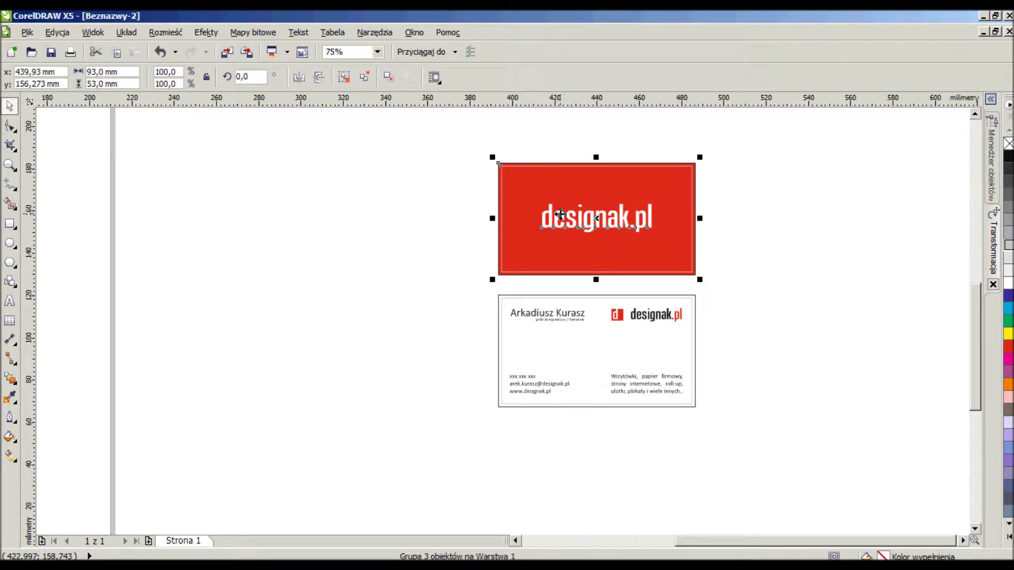
PowerClip the red front card into the upper rectangle.
click(207, 34)
mouse_move(290, 244)
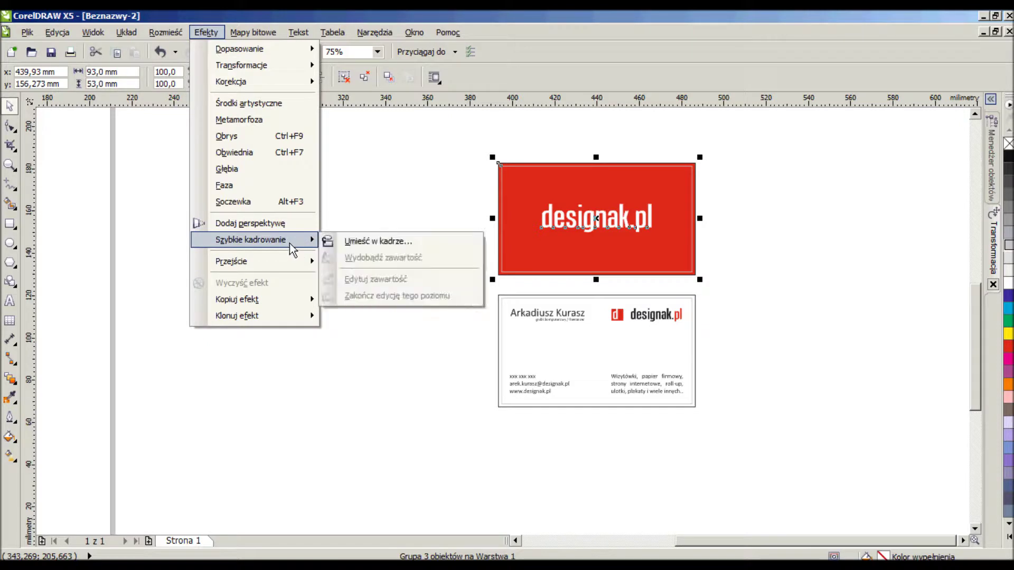
click(372, 241)
click(534, 183)
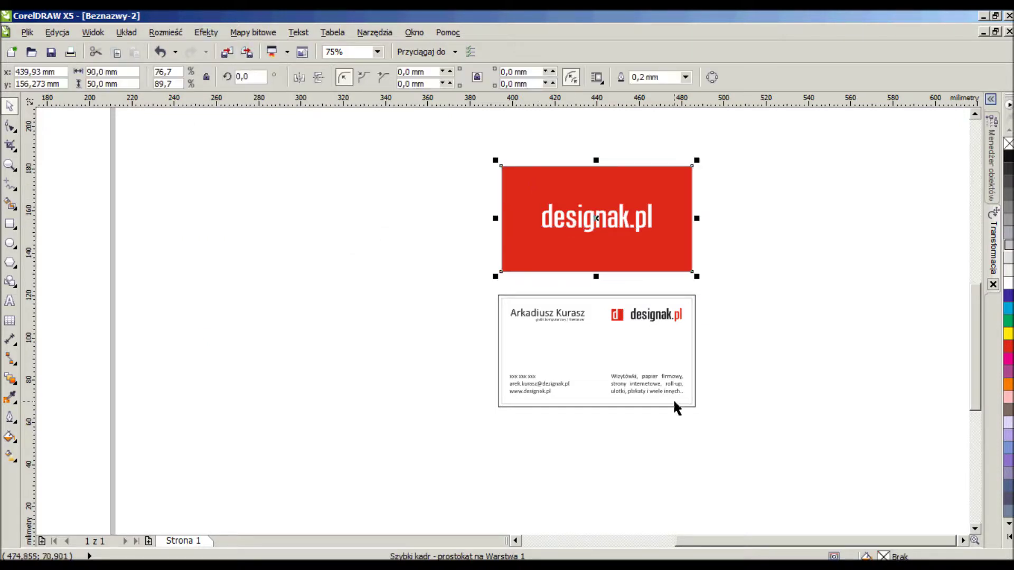
PowerClip the white back card into the lower 90 × 50 mm rectangle.
click(694, 300)
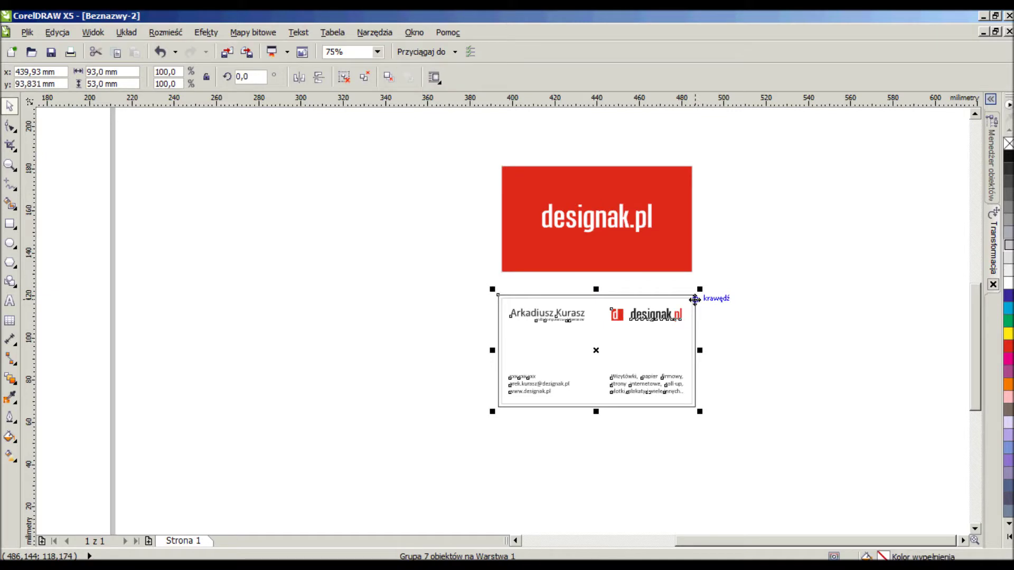
click(215, 36)
mouse_move(274, 242)
click(371, 242)
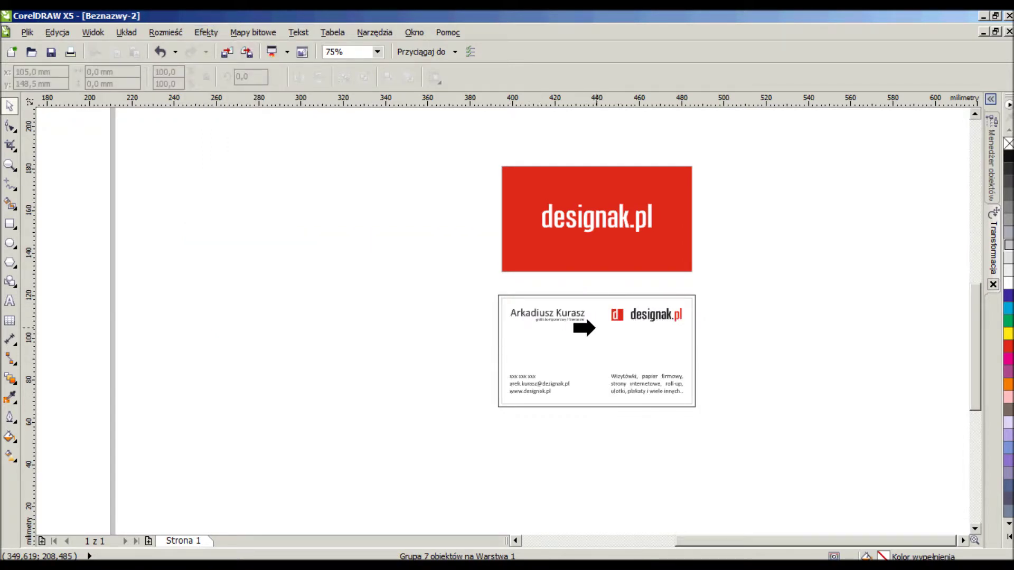
click(599, 344)
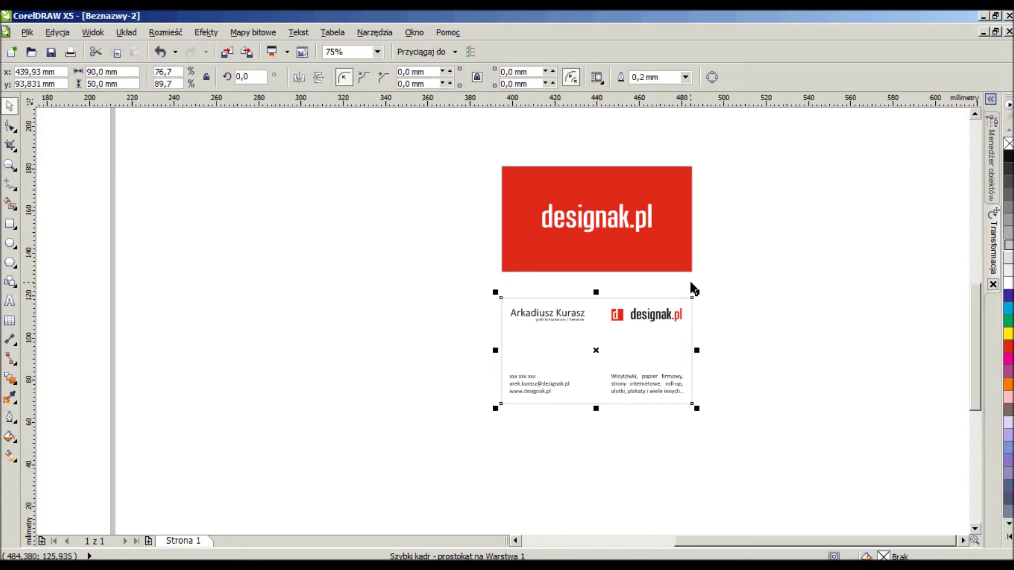
click(729, 286)
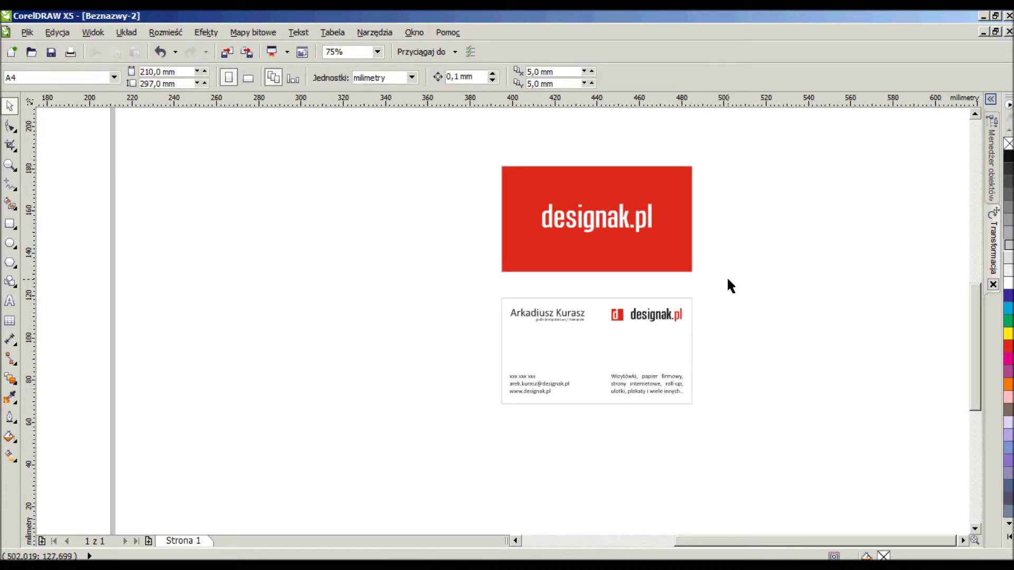